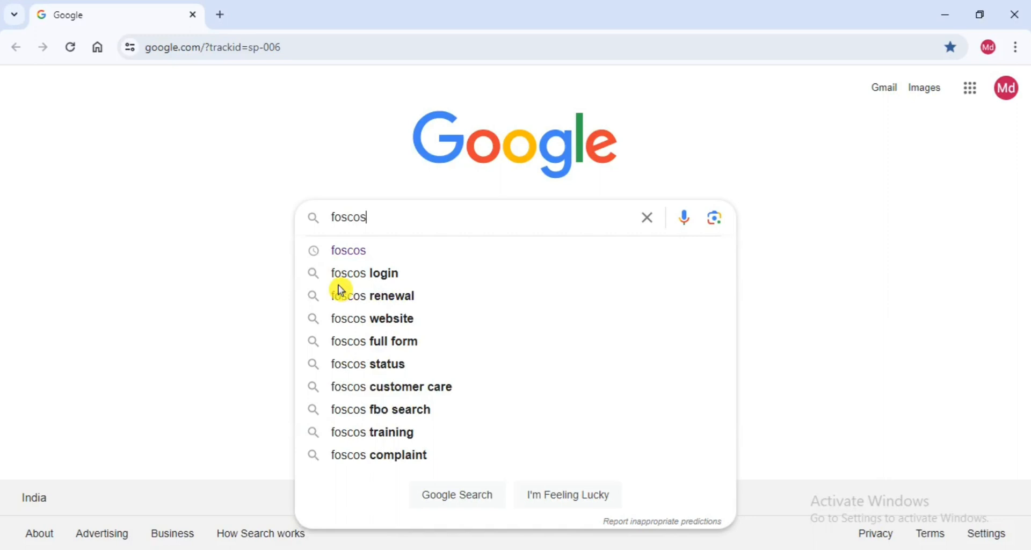
Search Google for "foscos", open the FoSCoS - FSSAI website and dismiss its social media notice
{"action": "key", "text": "Return"}
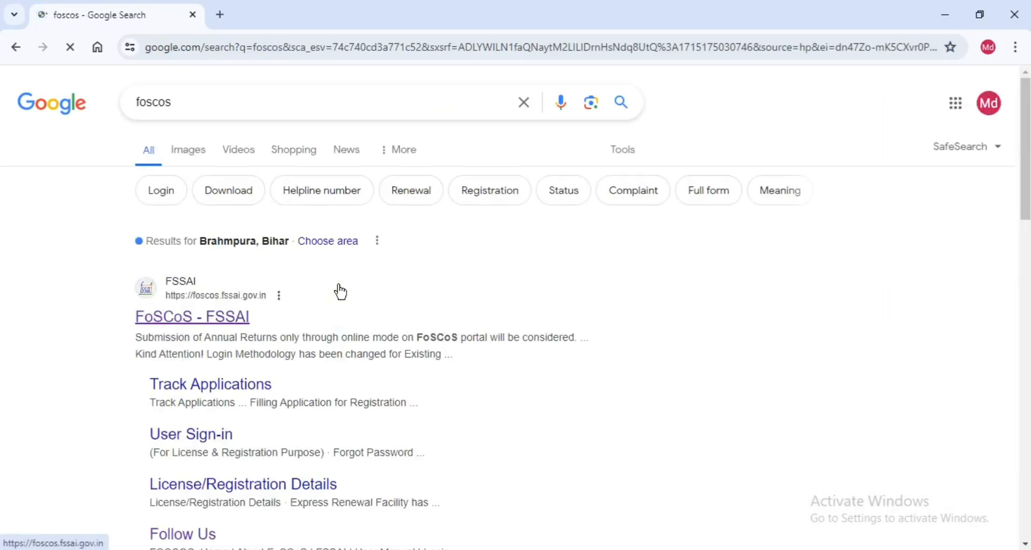
{"action": "scroll", "coordinate": [408, 266], "scroll_direction": "down", "scroll_amount": 3}
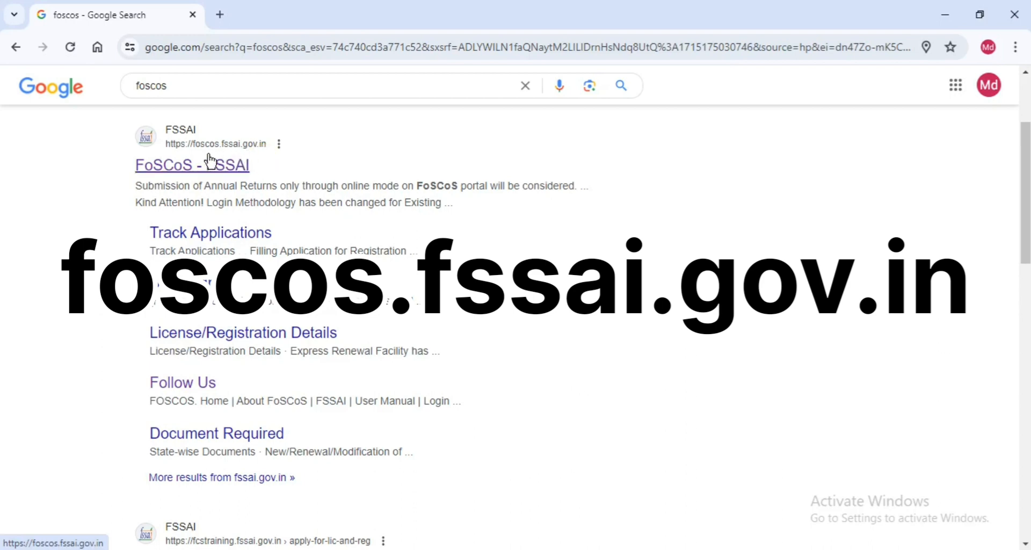
{"action": "left_click", "coordinate": [178, 171]}
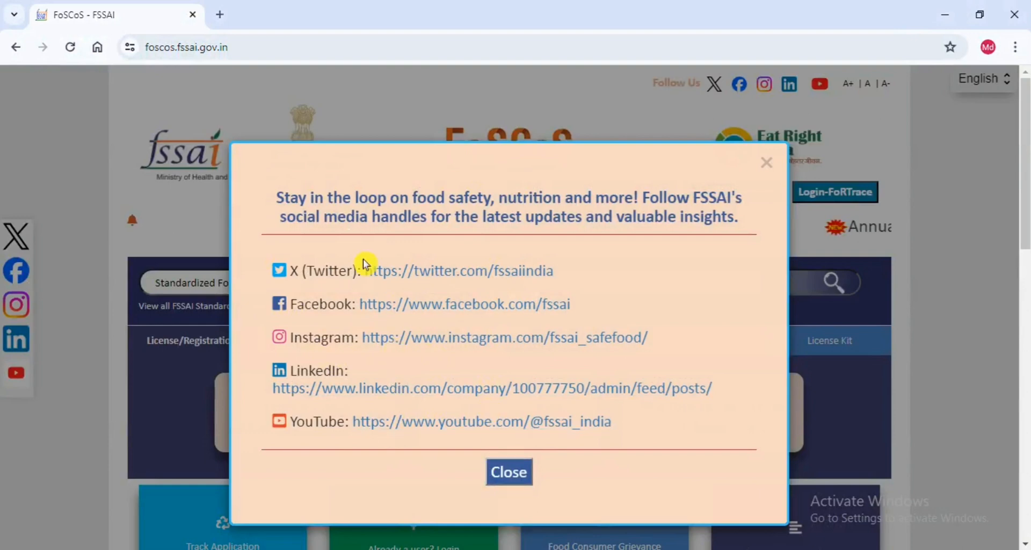
{"action": "left_click", "coordinate": [509, 472]}
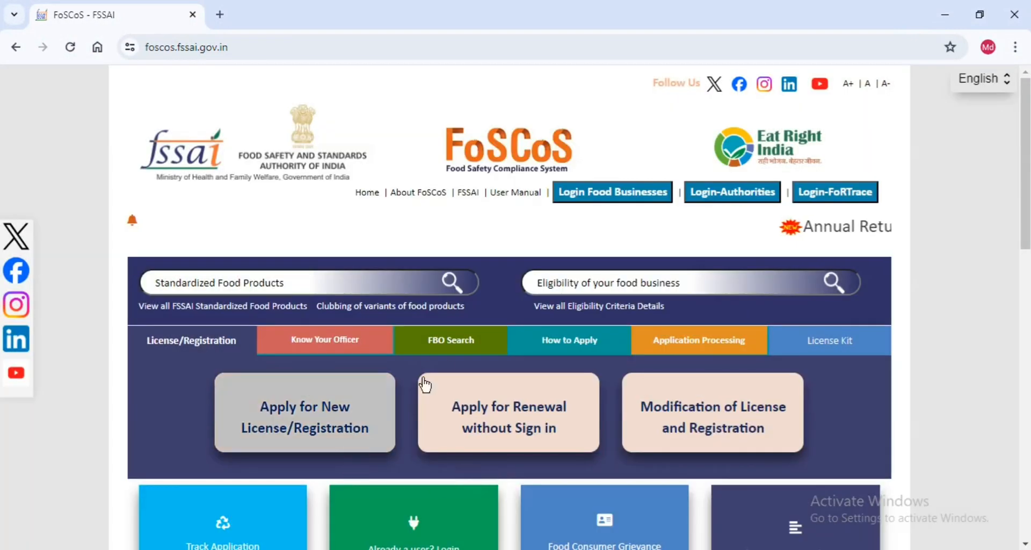
Start an application for a new license/registration with General as the premise of operation
{"action": "scroll", "coordinate": [476, 356], "scroll_direction": "down", "scroll_amount": 1}
{"action": "scroll", "coordinate": [493, 350], "scroll_direction": "up", "scroll_amount": 1}
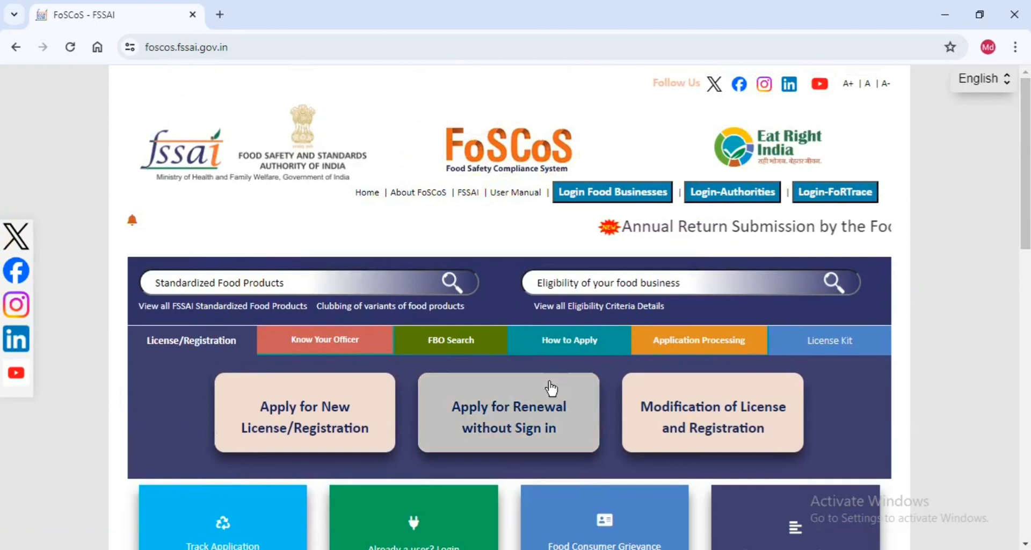
{"action": "scroll", "coordinate": [553, 384], "scroll_direction": "down", "scroll_amount": 2}
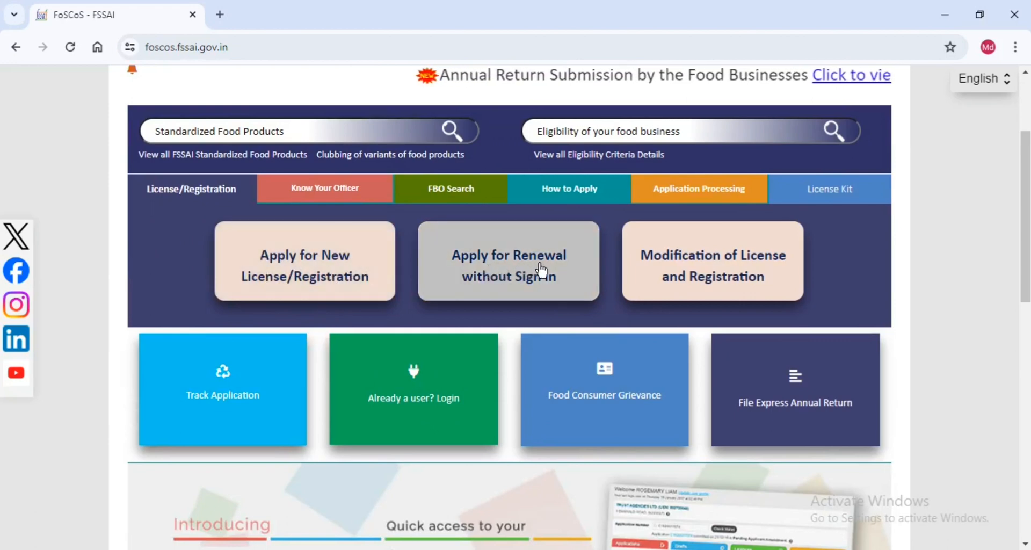
{"action": "left_click", "coordinate": [278, 277]}
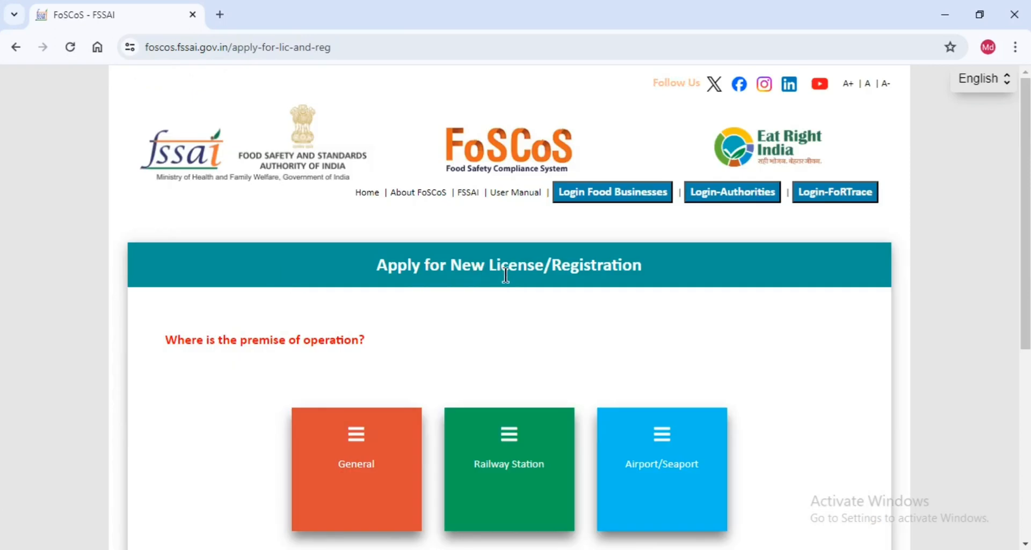
{"action": "scroll", "coordinate": [506, 275], "scroll_direction": "down", "scroll_amount": 1}
{"action": "scroll", "coordinate": [509, 279], "scroll_direction": "down", "scroll_amount": 1}
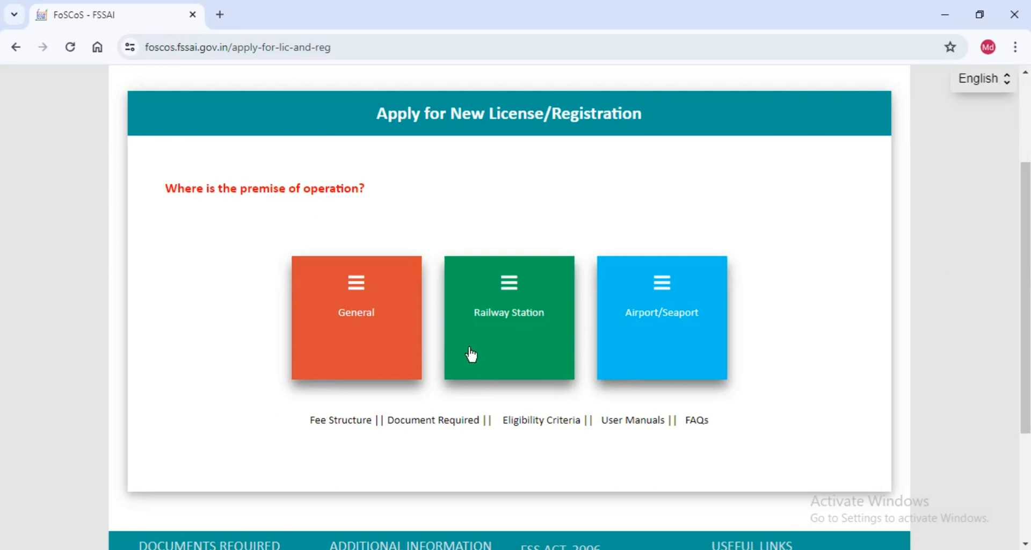
{"action": "left_click", "coordinate": [359, 283]}
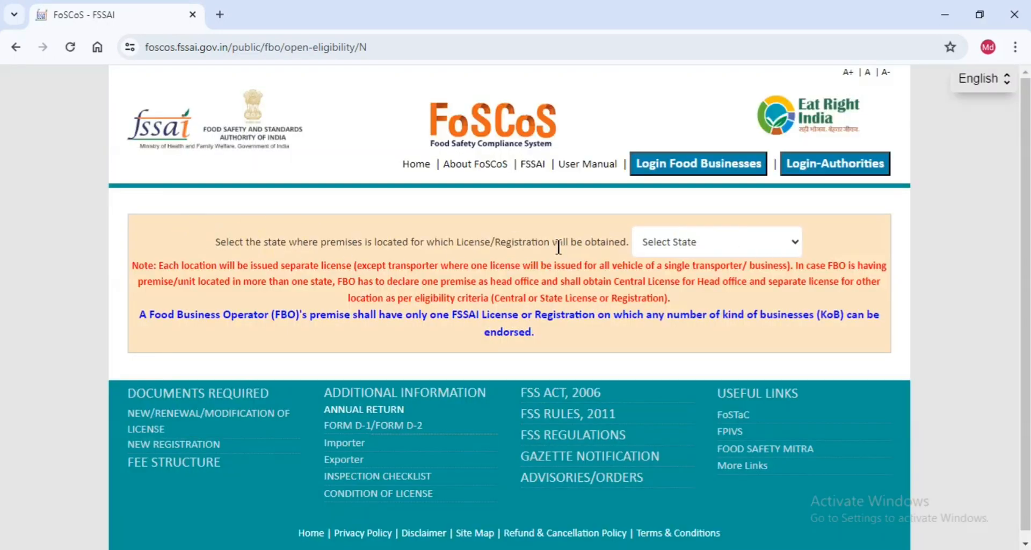
Set the premises state to Bihar and select Petty Retailer of snacks/tea shops [Registration] under Food Services as the kind of business
{"action": "left_click", "coordinate": [717, 241]}
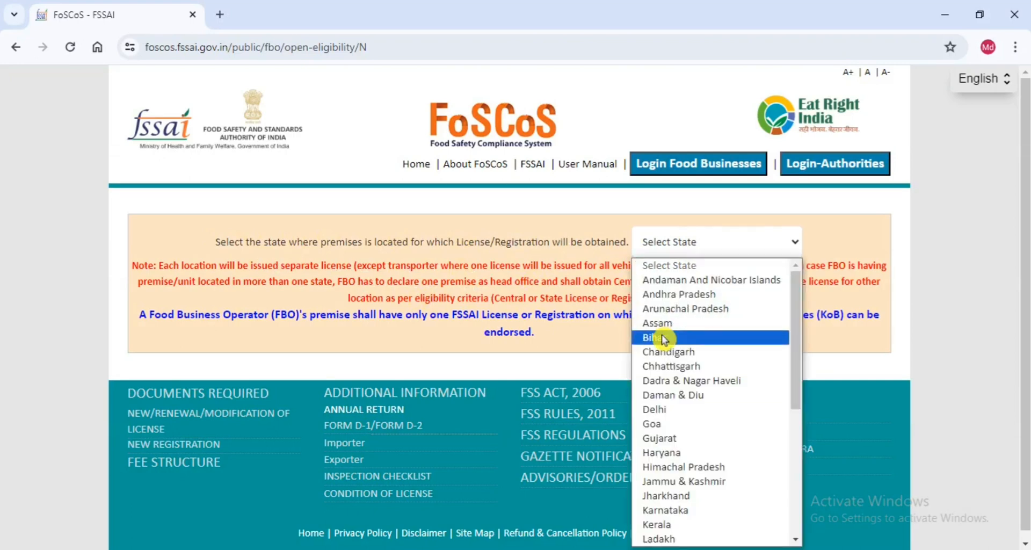
{"action": "left_click", "coordinate": [661, 343]}
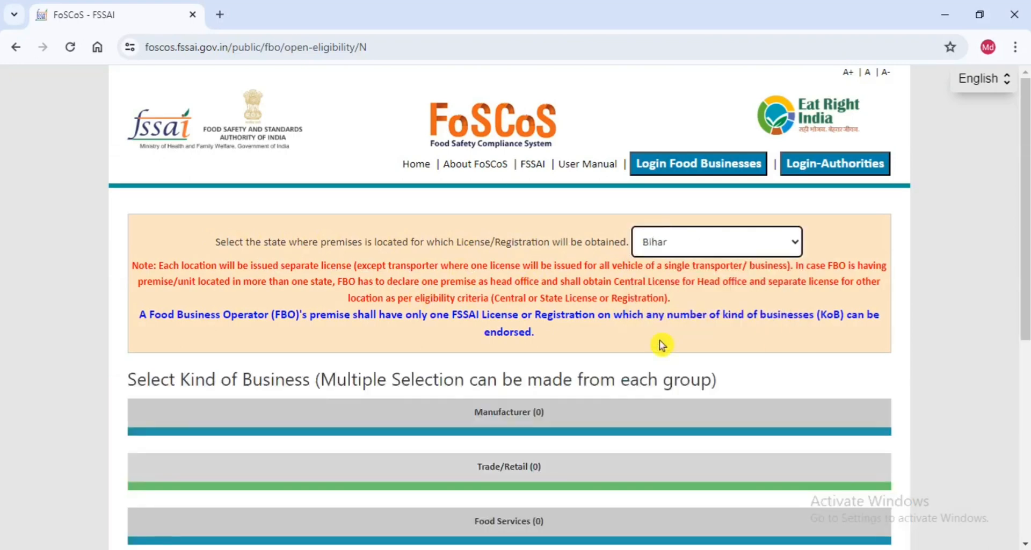
{"action": "scroll", "coordinate": [637, 316], "scroll_direction": "down", "scroll_amount": 3}
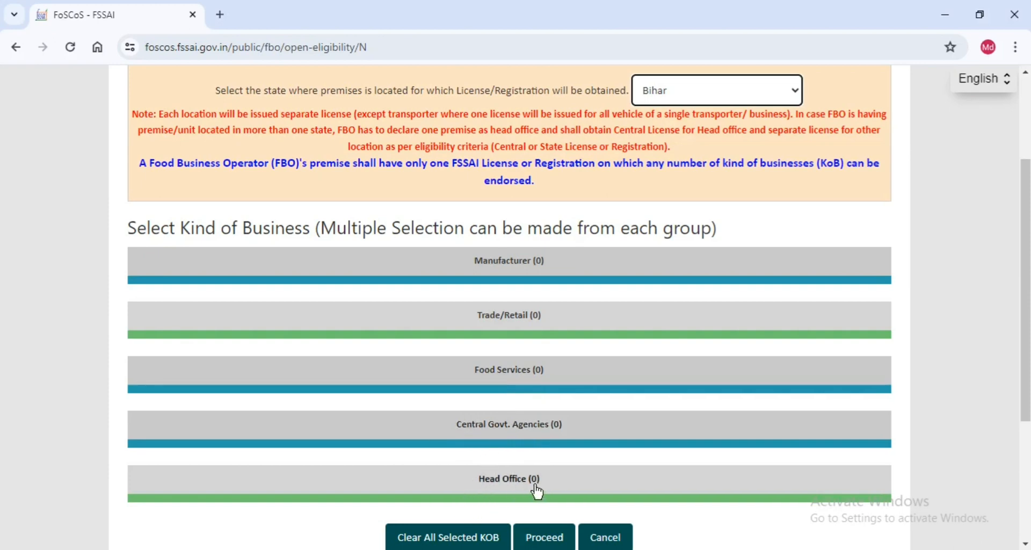
{"action": "left_click", "coordinate": [517, 382]}
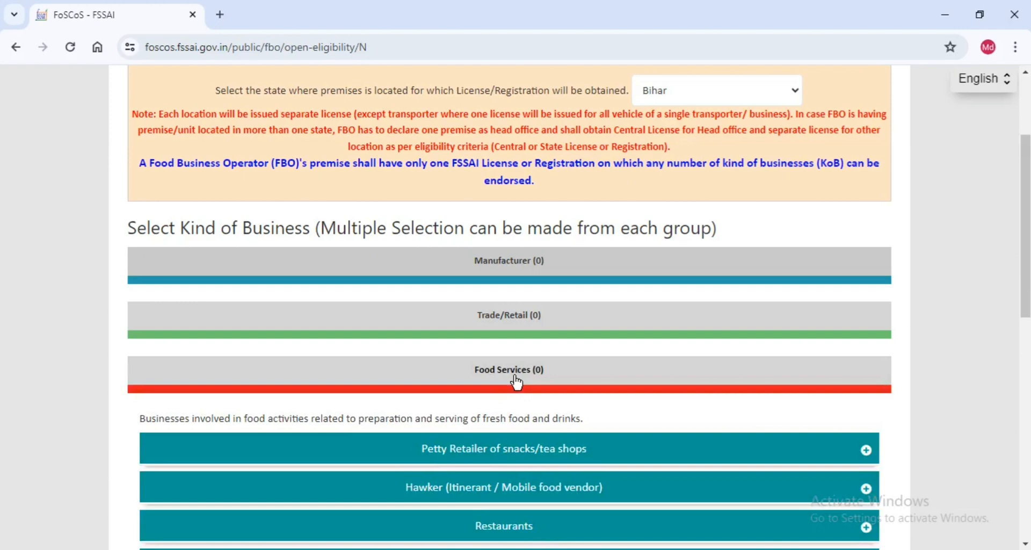
{"action": "scroll", "coordinate": [510, 376], "scroll_direction": "down", "scroll_amount": 4}
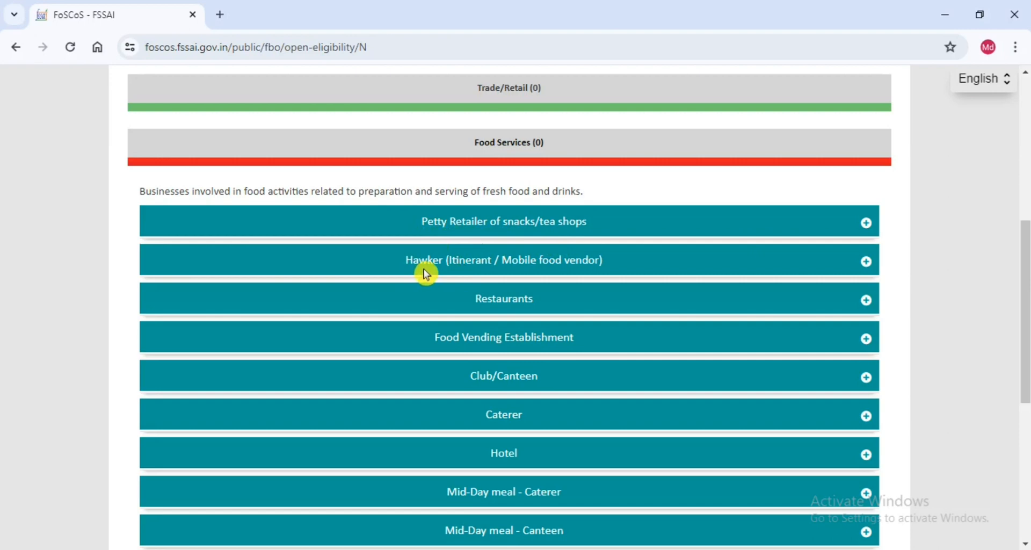
{"action": "left_click", "coordinate": [493, 223]}
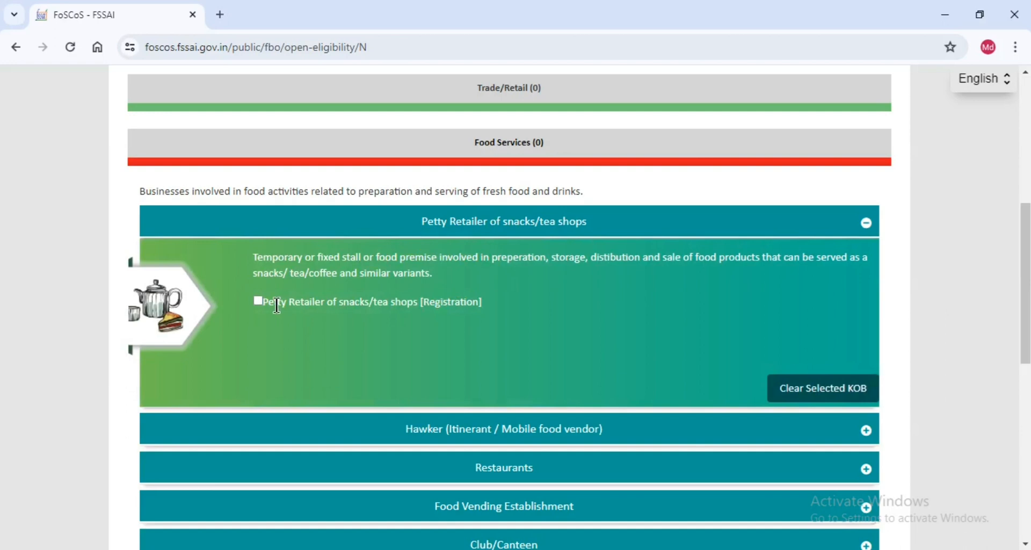
{"action": "left_click", "coordinate": [259, 301]}
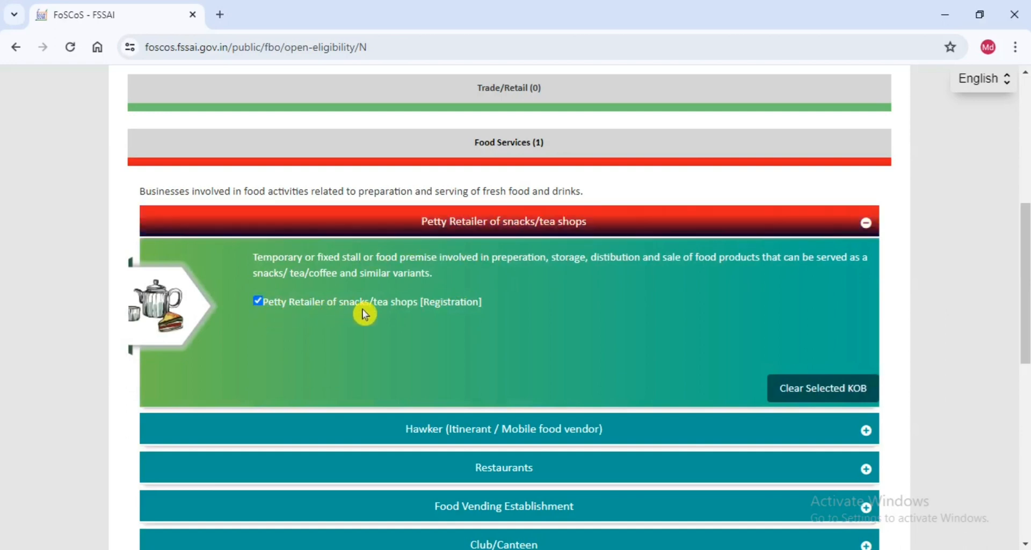
Submit the selected kind of business and proceed from the eligibility result to the registration form
{"action": "scroll", "coordinate": [293, 317], "scroll_direction": "down", "scroll_amount": 7}
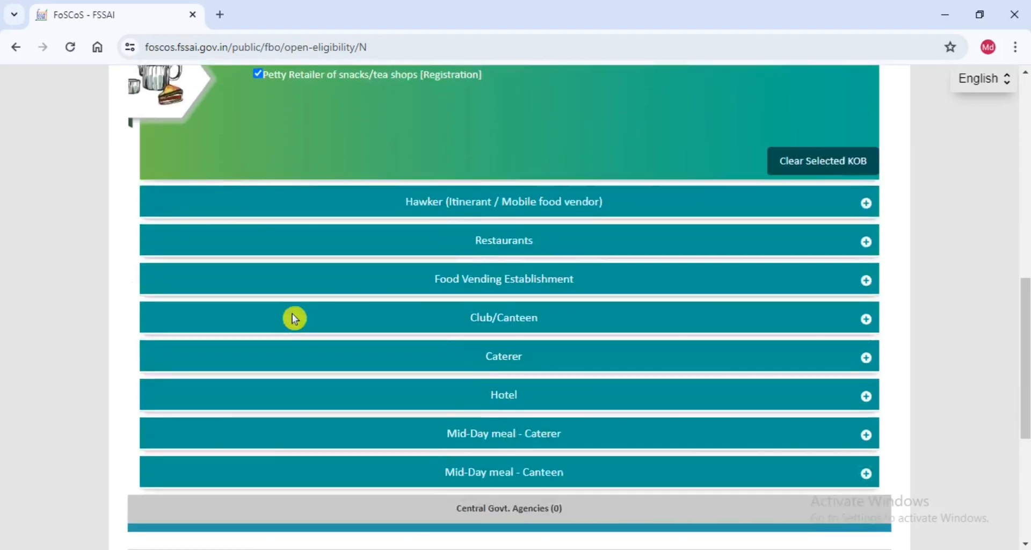
{"action": "scroll", "coordinate": [292, 317], "scroll_direction": "down", "scroll_amount": 3}
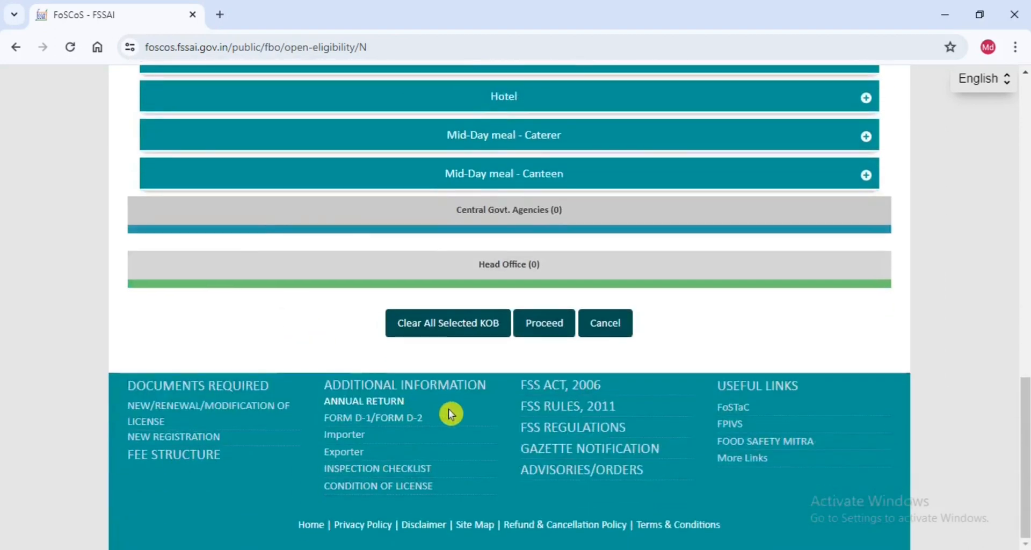
{"action": "left_click", "coordinate": [545, 334]}
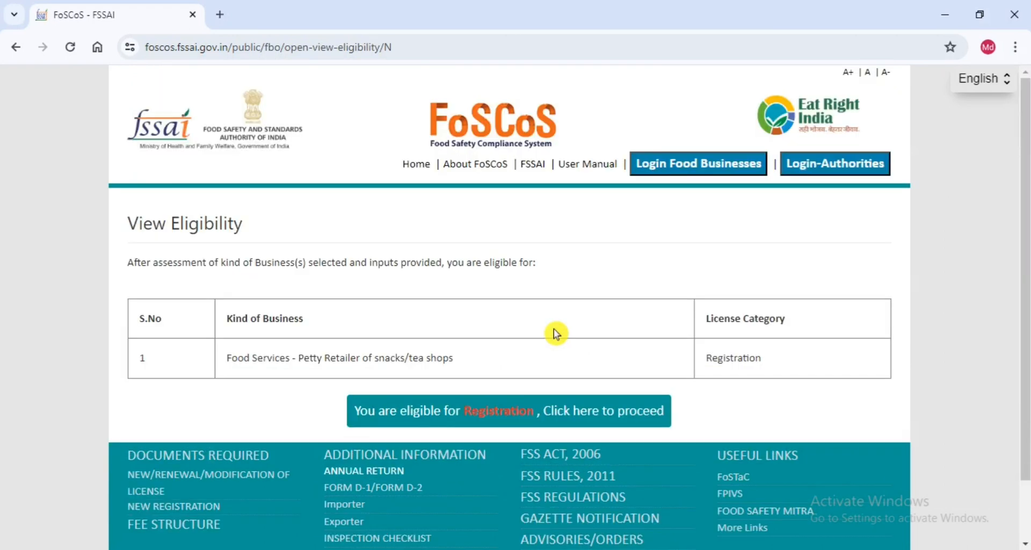
{"action": "scroll", "coordinate": [315, 351], "scroll_direction": "down", "scroll_amount": 1}
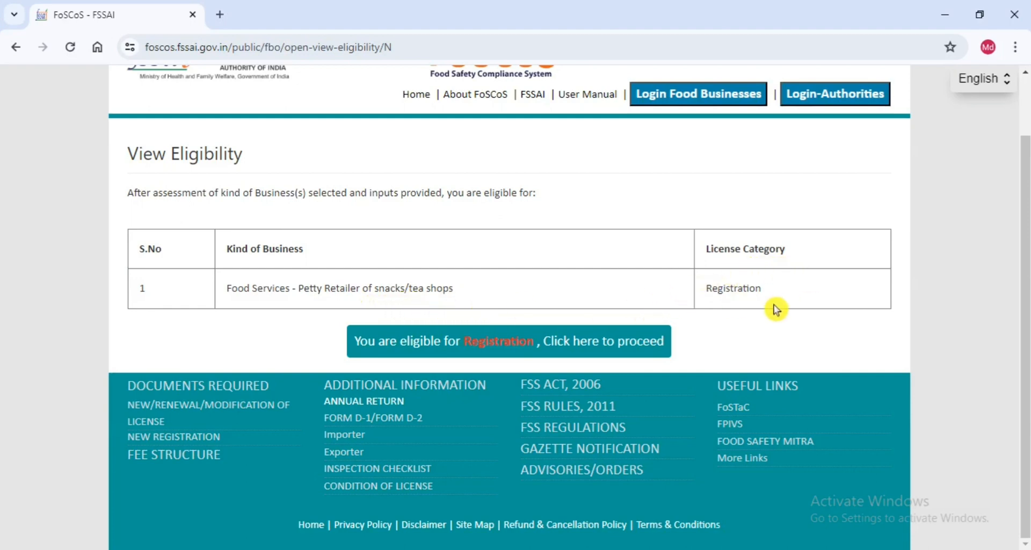
{"action": "left_click", "coordinate": [499, 343]}
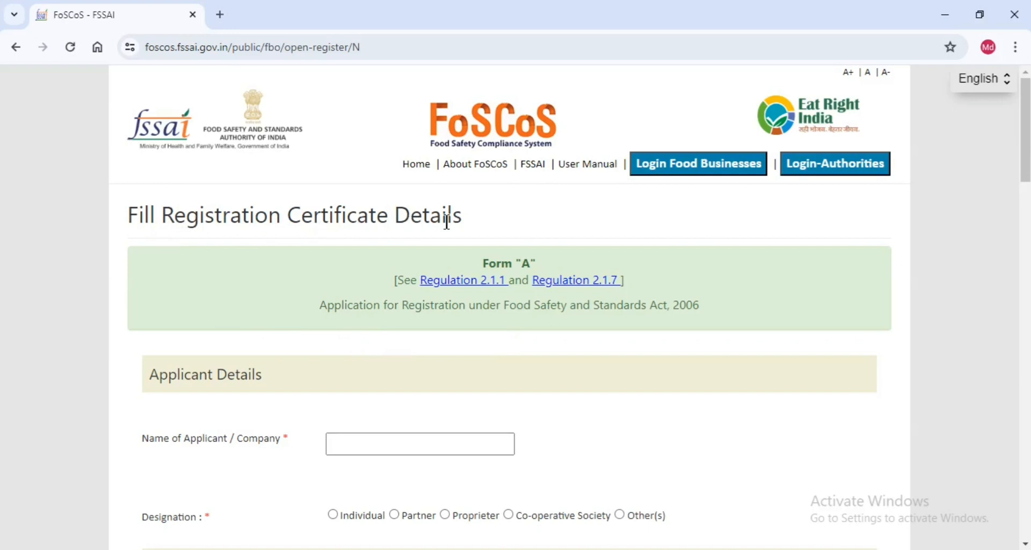
Enter "Demo company name" as the name of the applicant/company in the Applicant Details
{"action": "scroll", "coordinate": [447, 220], "scroll_direction": "down", "scroll_amount": 1}
{"action": "scroll", "coordinate": [337, 256], "scroll_direction": "down", "scroll_amount": 4}
{"action": "left_click", "coordinate": [392, 140]}
{"action": "type", "text": "DEmo"}
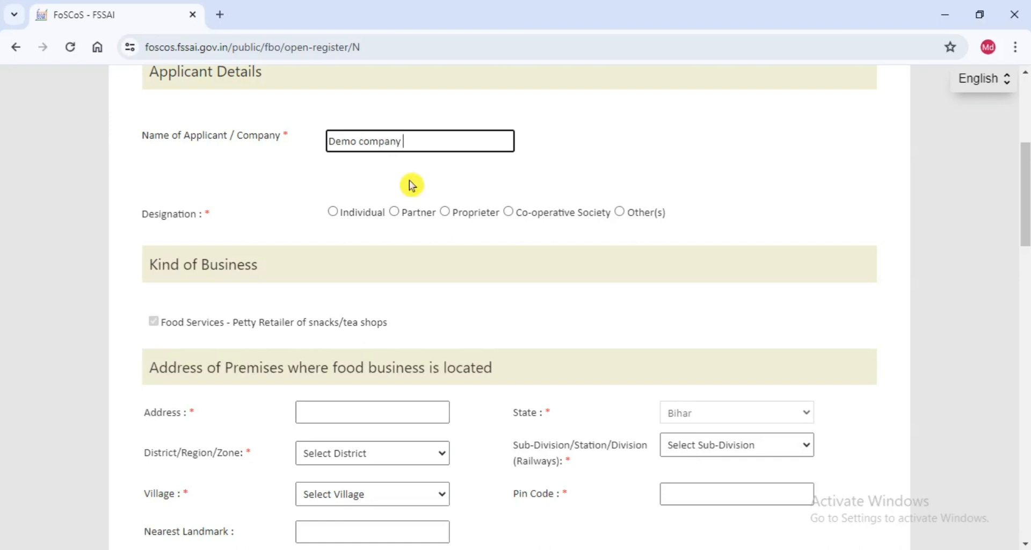
{"action": "left_click", "coordinate": [447, 161]}
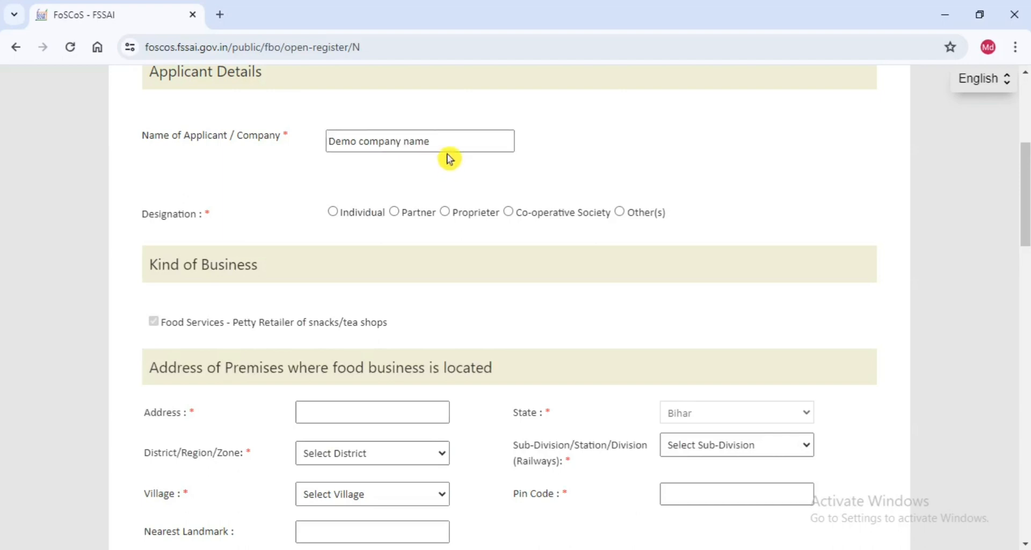
Set the designation to Individual and fill in the premises address with its district, sub-division, village and pin code
{"action": "scroll", "coordinate": [325, 197], "scroll_direction": "down", "scroll_amount": 2}
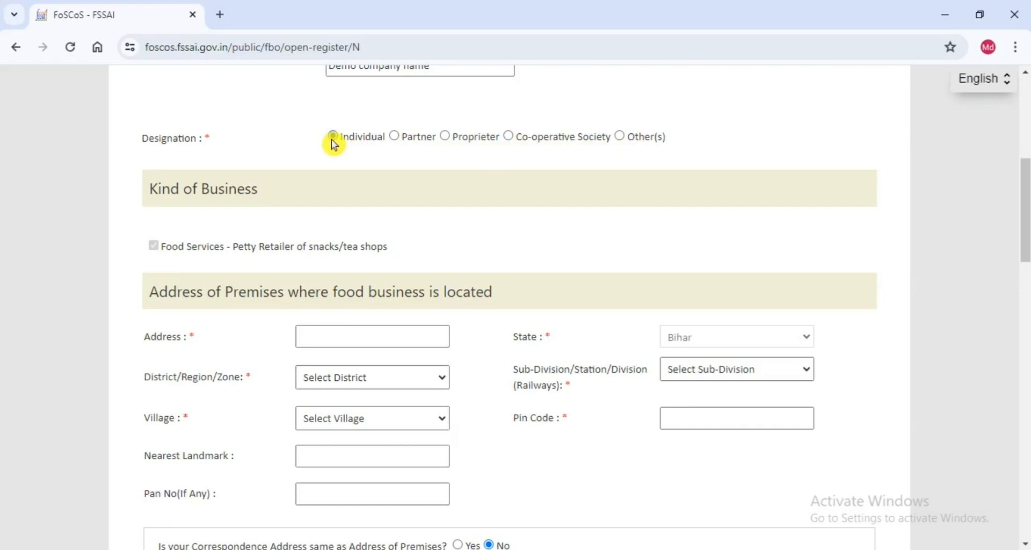
{"action": "scroll", "coordinate": [328, 155], "scroll_direction": "down", "scroll_amount": 3}
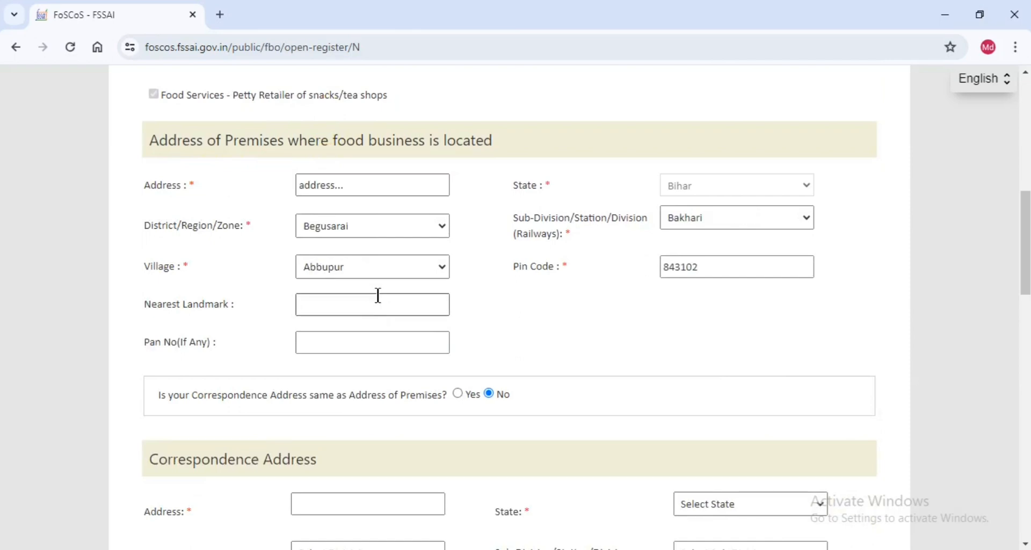
{"action": "scroll", "coordinate": [394, 272], "scroll_direction": "down", "scroll_amount": 2}
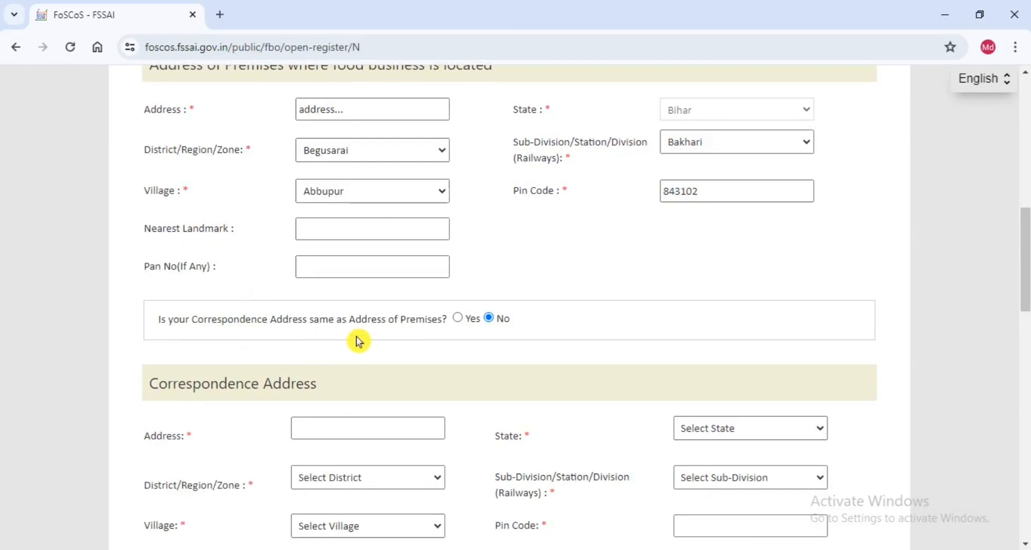
Fill in the separate correspondence address and the contact details: telephone number, mobile number and "Demo" as contact person
{"action": "scroll", "coordinate": [414, 345], "scroll_direction": "down", "scroll_amount": 1}
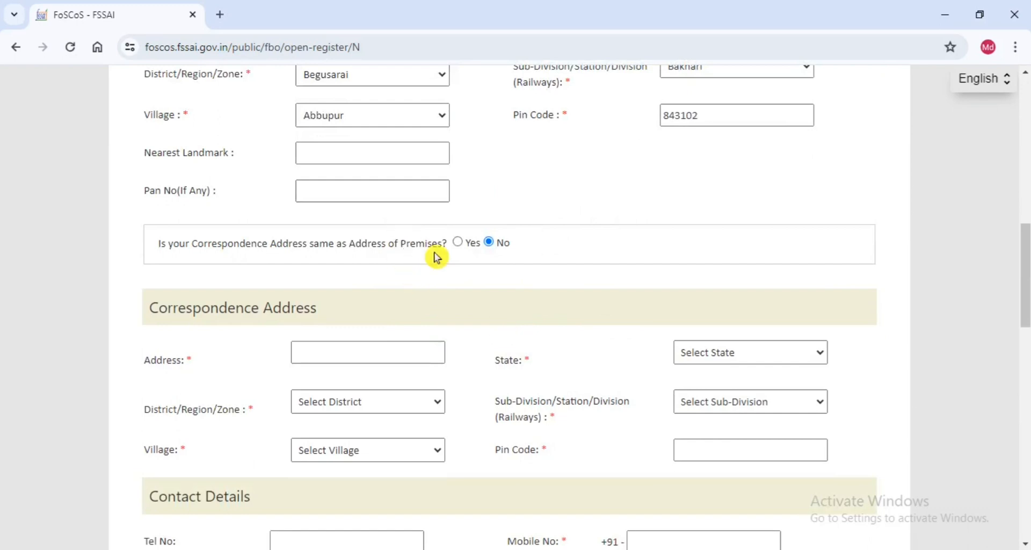
{"action": "scroll", "coordinate": [435, 256], "scroll_direction": "down", "scroll_amount": 1}
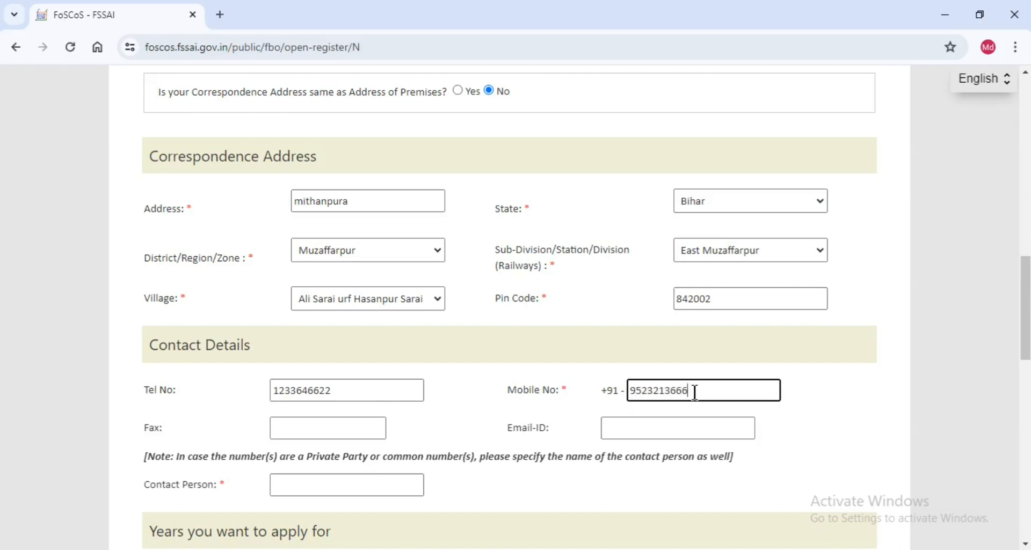
{"action": "left_click", "coordinate": [319, 490]}
{"action": "type", "text": "Demo"}
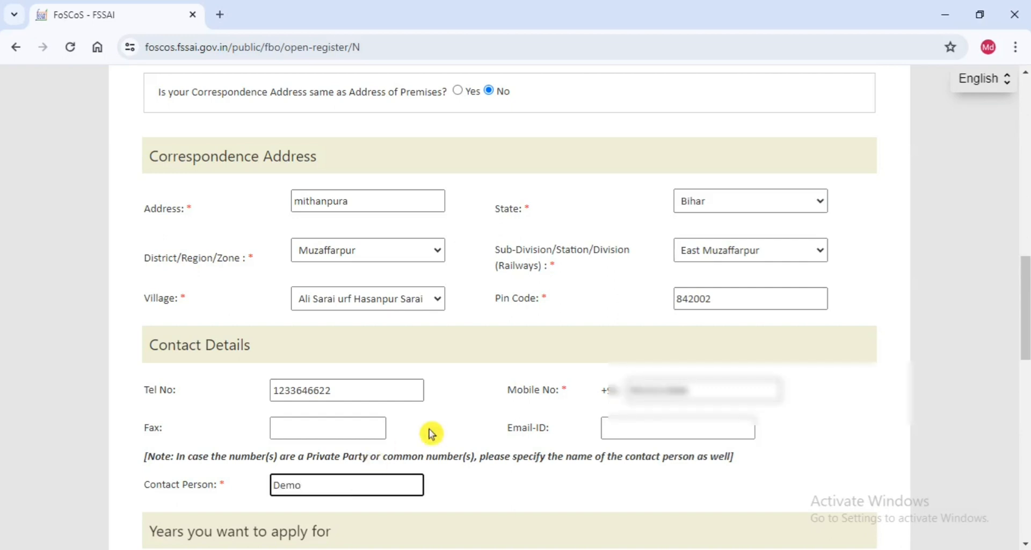
Set the number of years to apply for to 1
{"action": "scroll", "coordinate": [443, 427], "scroll_direction": "down", "scroll_amount": 4}
{"action": "scroll", "coordinate": [444, 424], "scroll_direction": "down", "scroll_amount": 3}
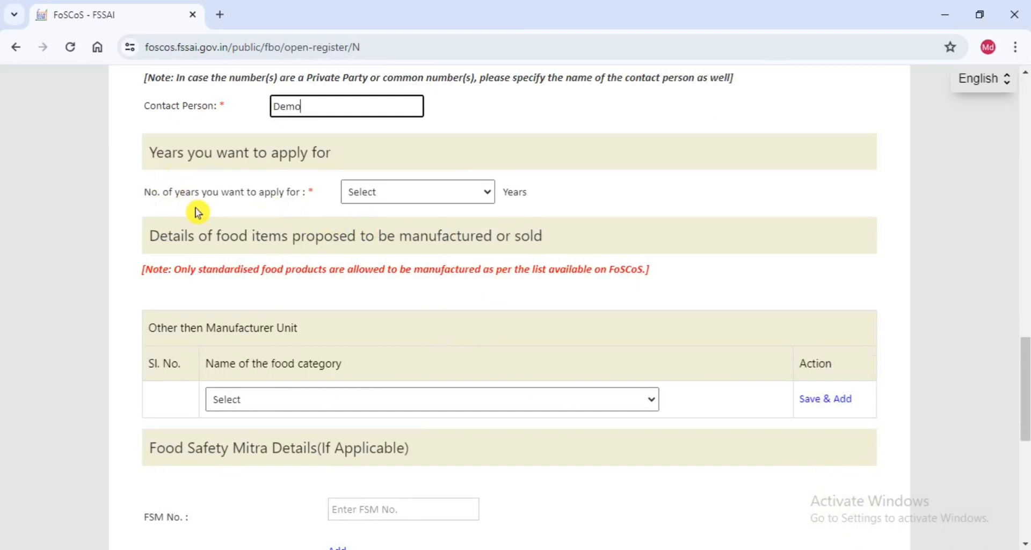
{"action": "left_click", "coordinate": [387, 197]}
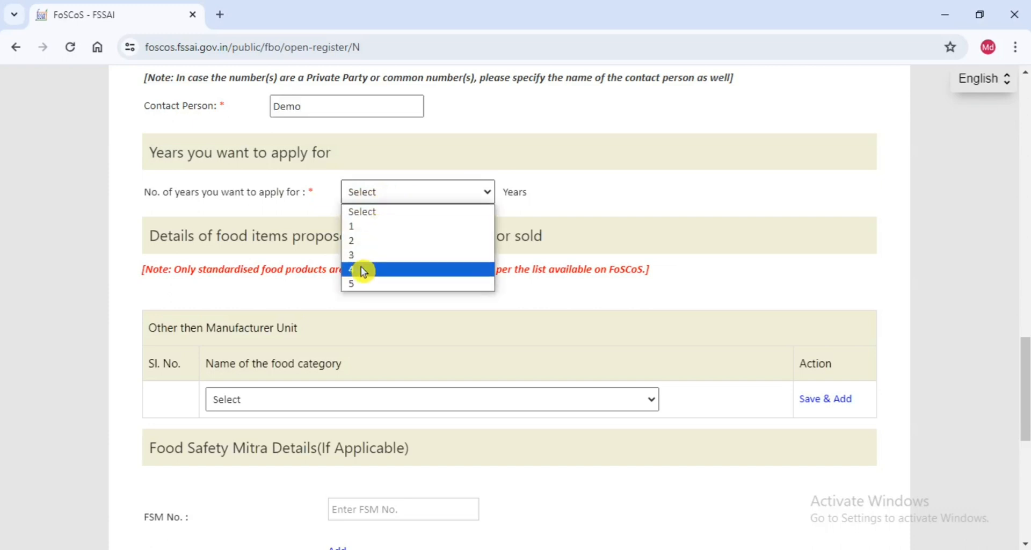
{"action": "left_click", "coordinate": [355, 228]}
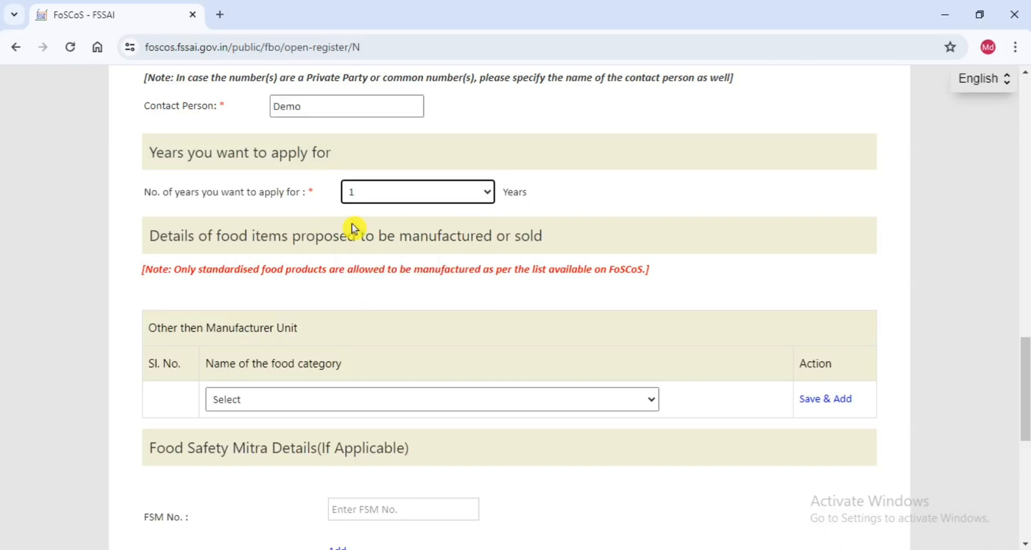
Add the food categories "01 - Dairy products and analogues" and "04 - Fruits and vegetables" to the food items to be sold
{"action": "scroll", "coordinate": [352, 223], "scroll_direction": "down", "scroll_amount": 4}
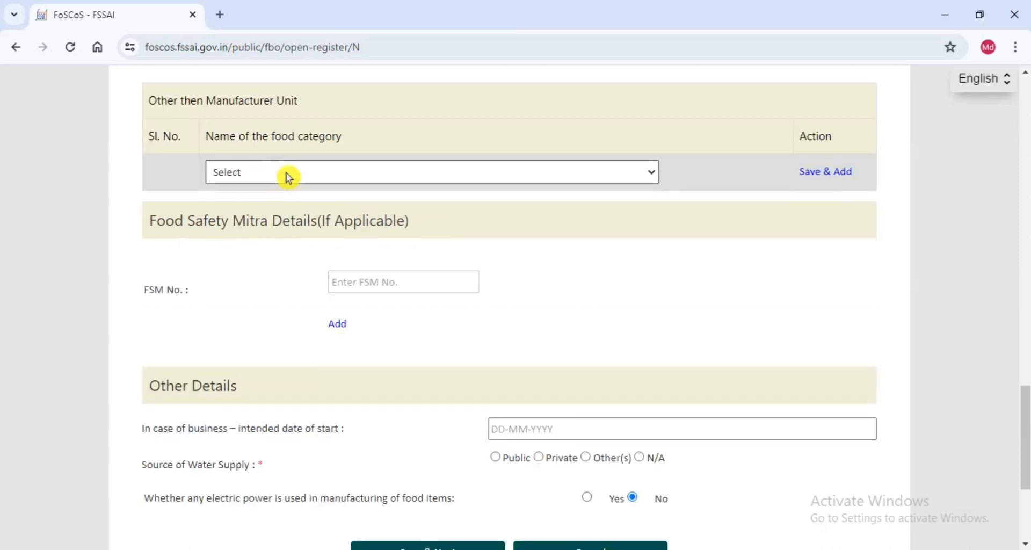
{"action": "left_click", "coordinate": [279, 173]}
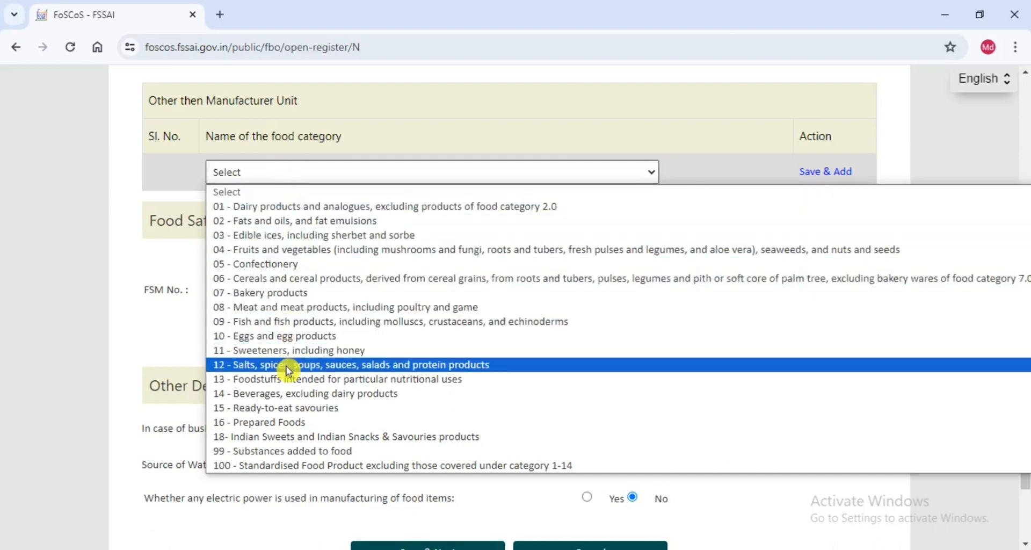
{"action": "scroll", "coordinate": [258, 264], "scroll_direction": "down", "scroll_amount": 1}
{"action": "scroll", "coordinate": [258, 269], "scroll_direction": "up", "scroll_amount": 1}
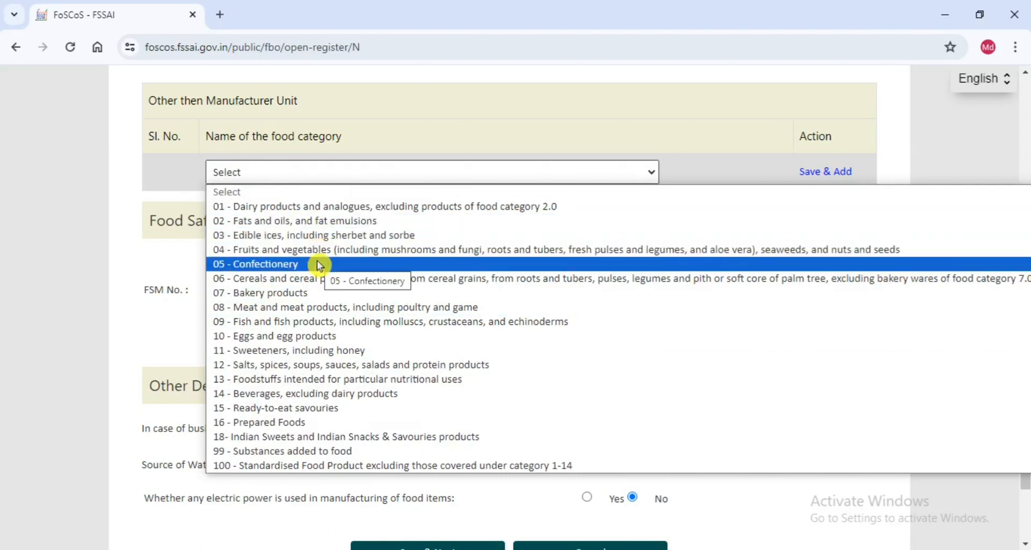
{"action": "left_click", "coordinate": [294, 210]}
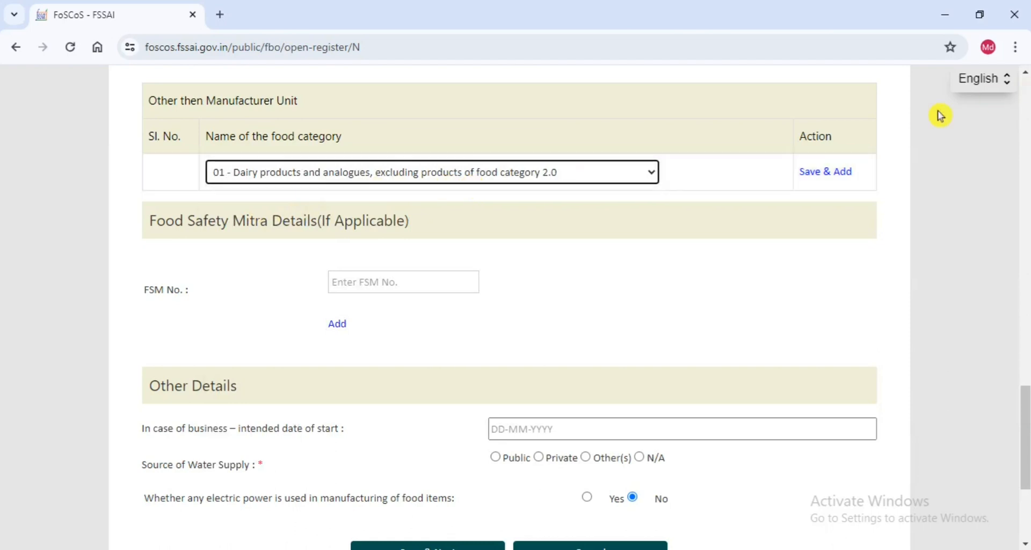
{"action": "left_click", "coordinate": [845, 168]}
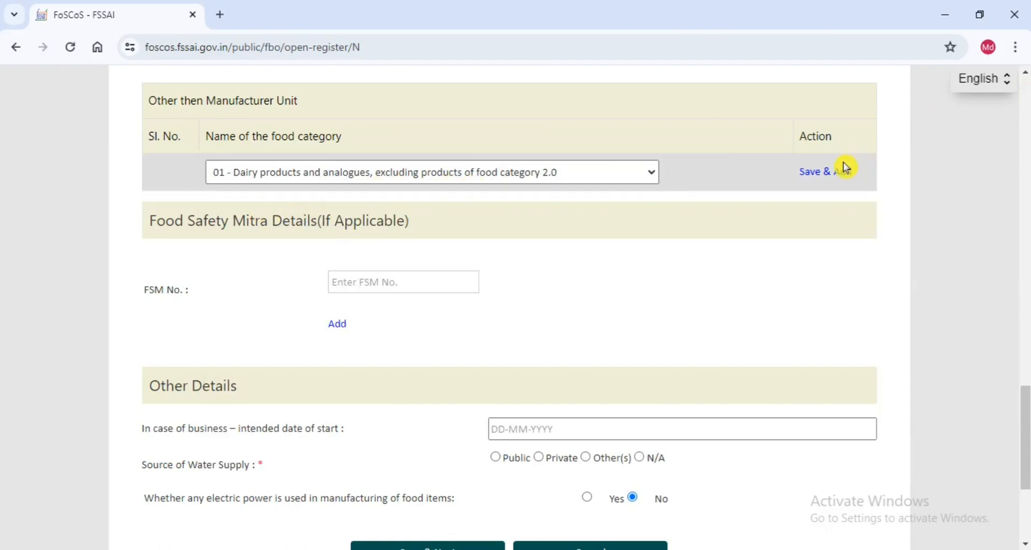
{"action": "left_click", "coordinate": [805, 173]}
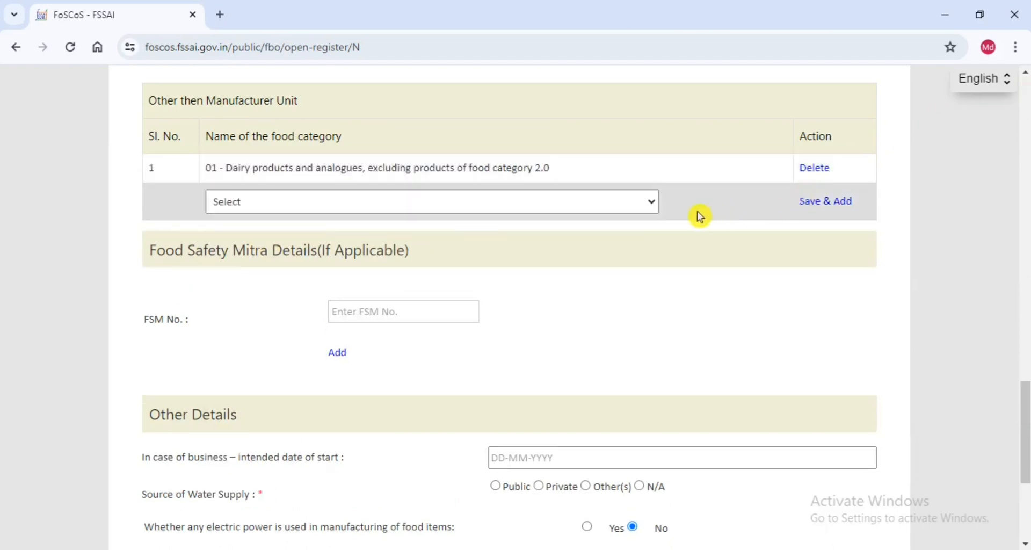
{"action": "left_click", "coordinate": [645, 202]}
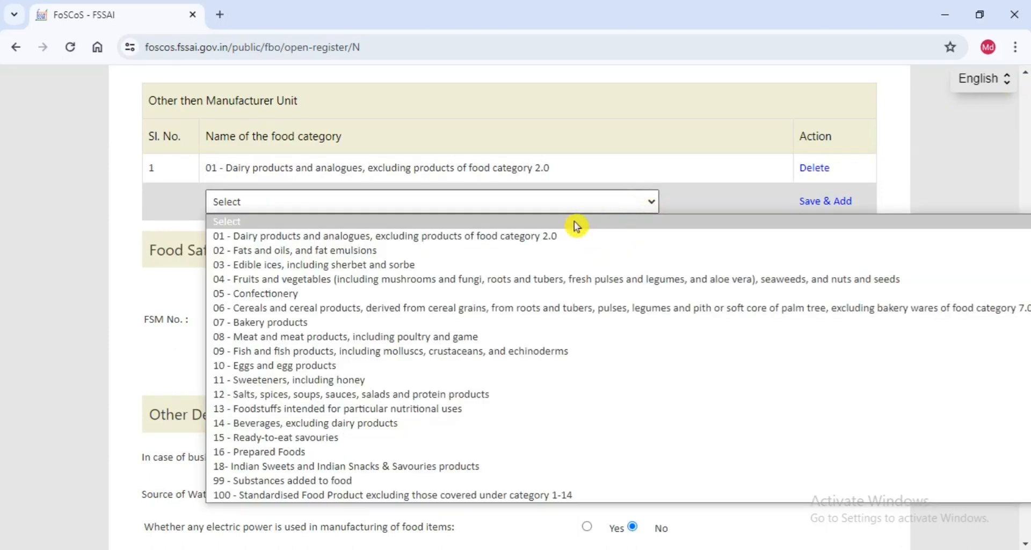
{"action": "left_click", "coordinate": [489, 280]}
Set the intended start date to 12-05-2024, water supply to Public and electric power to No, and save the form, confirming the products
{"action": "scroll", "coordinate": [277, 170], "scroll_direction": "down", "scroll_amount": 4}
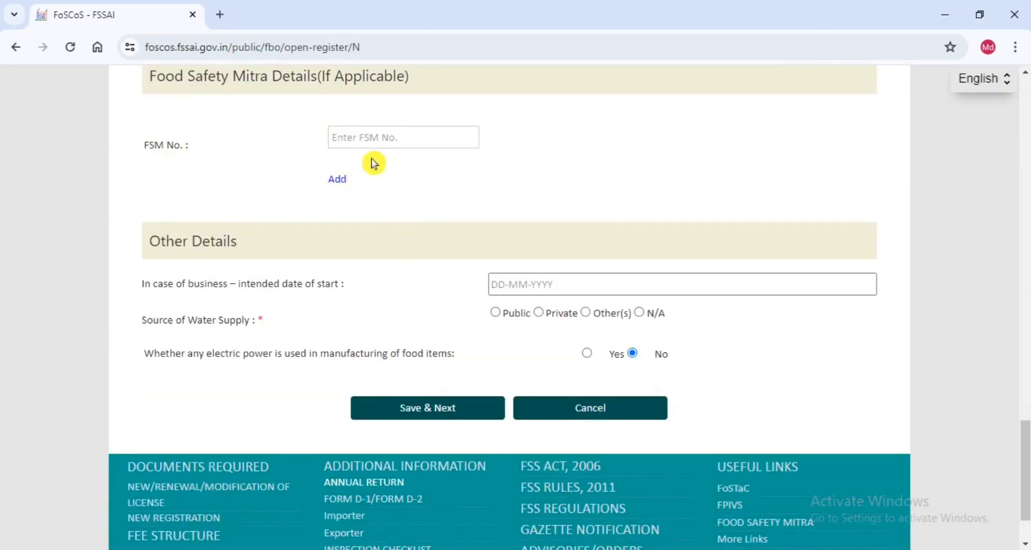
{"action": "scroll", "coordinate": [386, 156], "scroll_direction": "down", "scroll_amount": 2}
{"action": "scroll", "coordinate": [388, 159], "scroll_direction": "down", "scroll_amount": 1}
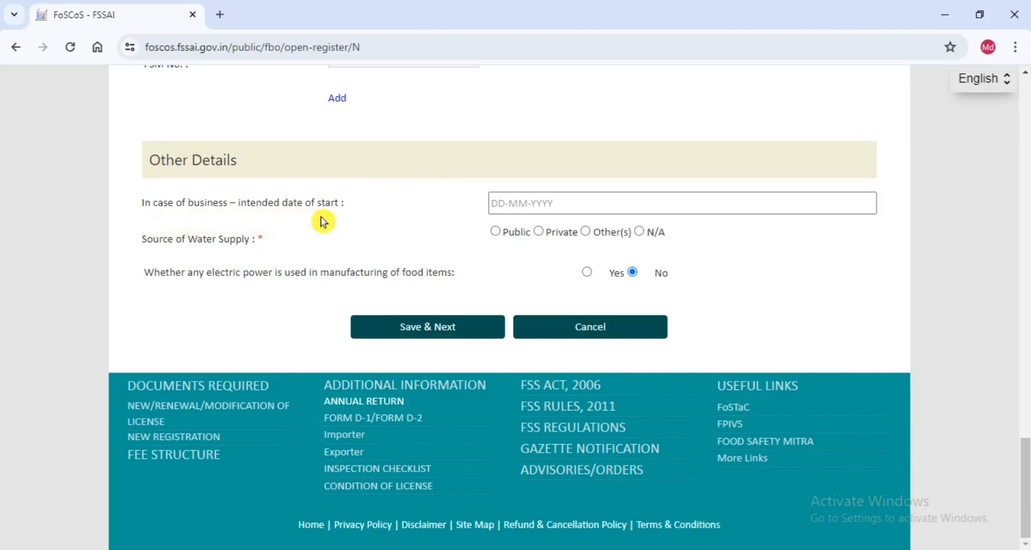
{"action": "left_click", "coordinate": [528, 210]}
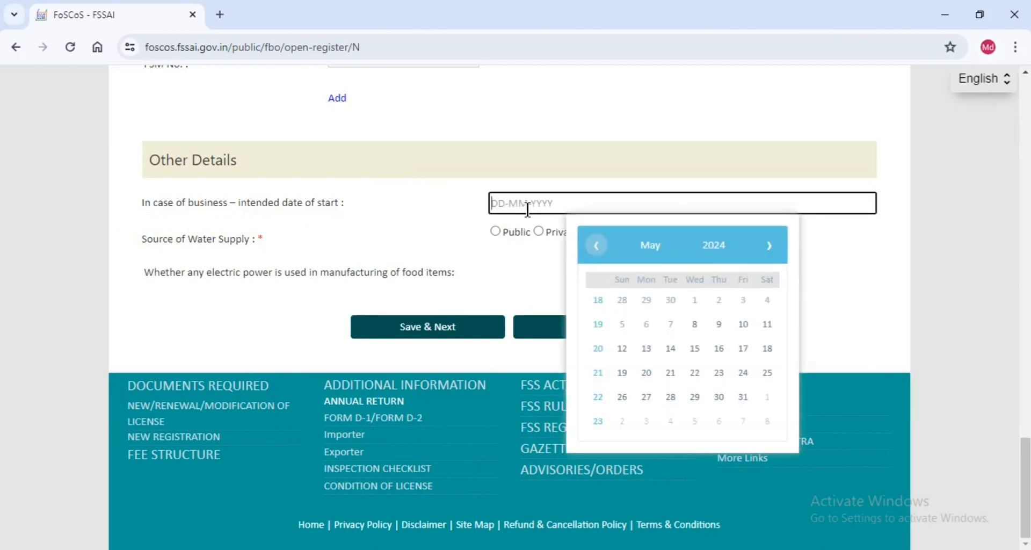
{"action": "left_click", "coordinate": [627, 352]}
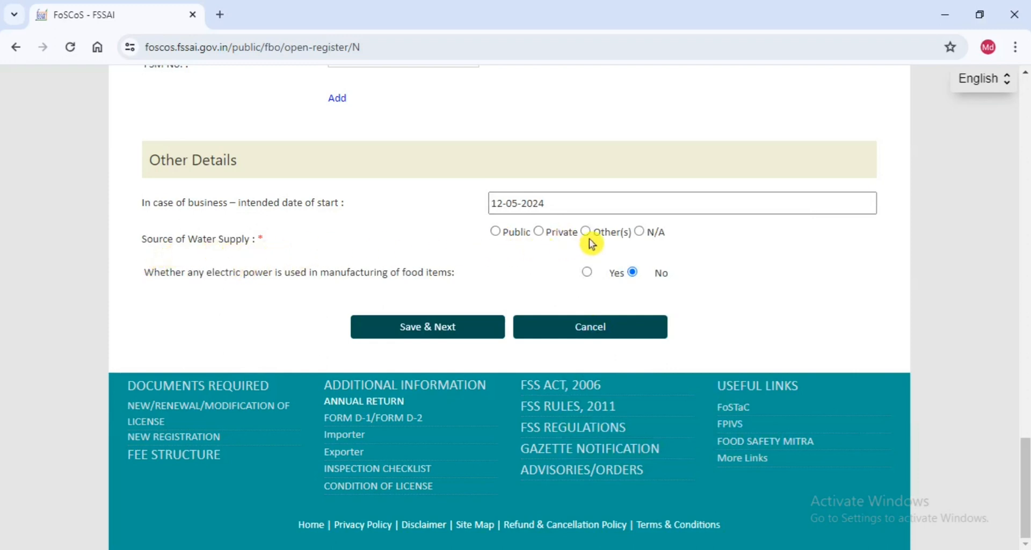
{"action": "left_click", "coordinate": [499, 236]}
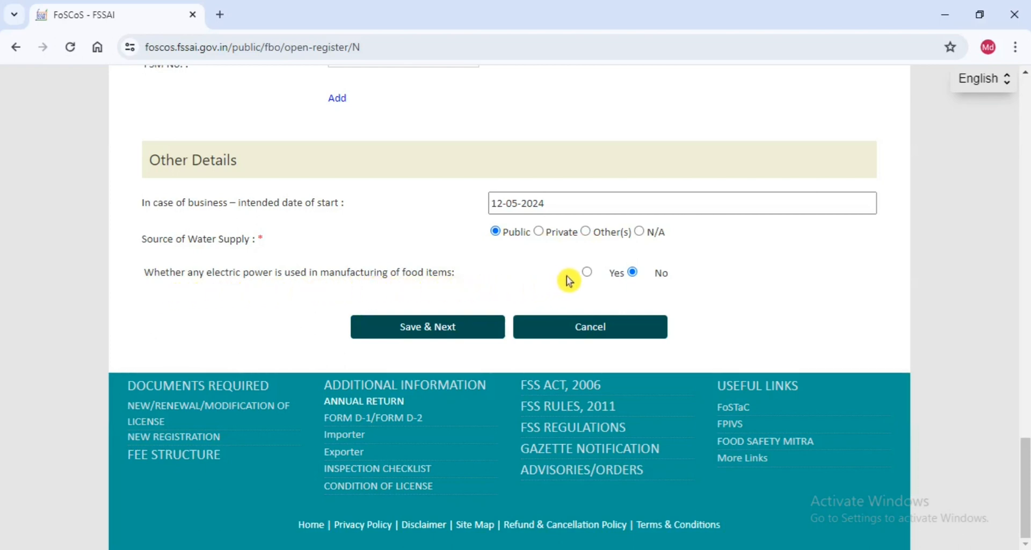
{"action": "left_click", "coordinate": [588, 274]}
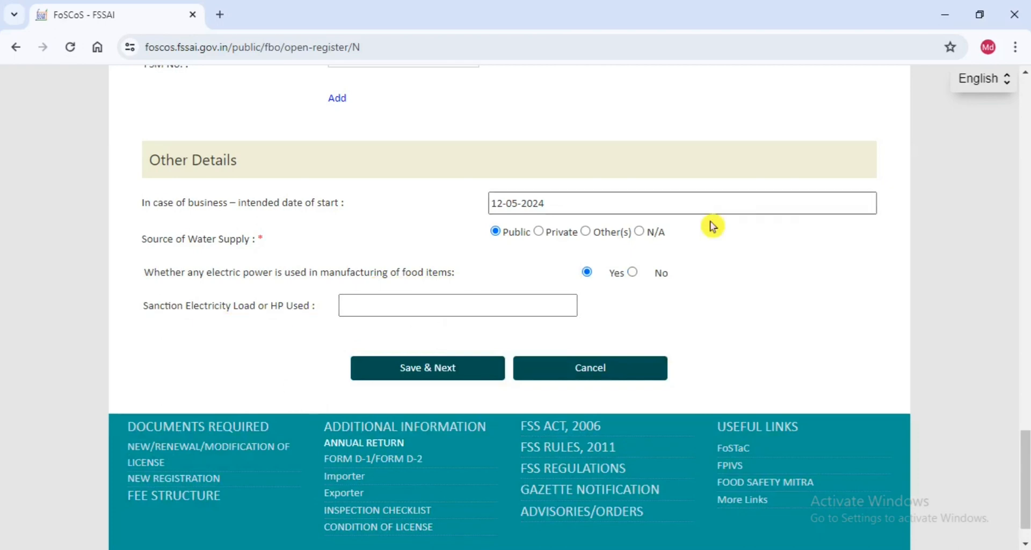
{"action": "left_click", "coordinate": [634, 272]}
{"action": "left_click", "coordinate": [436, 331]}
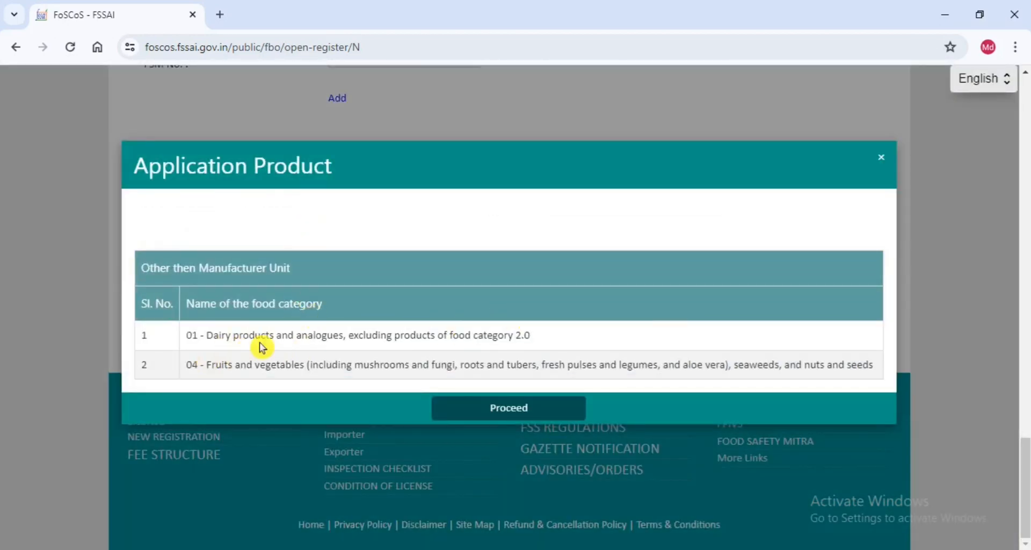
{"action": "left_click", "coordinate": [513, 410]}
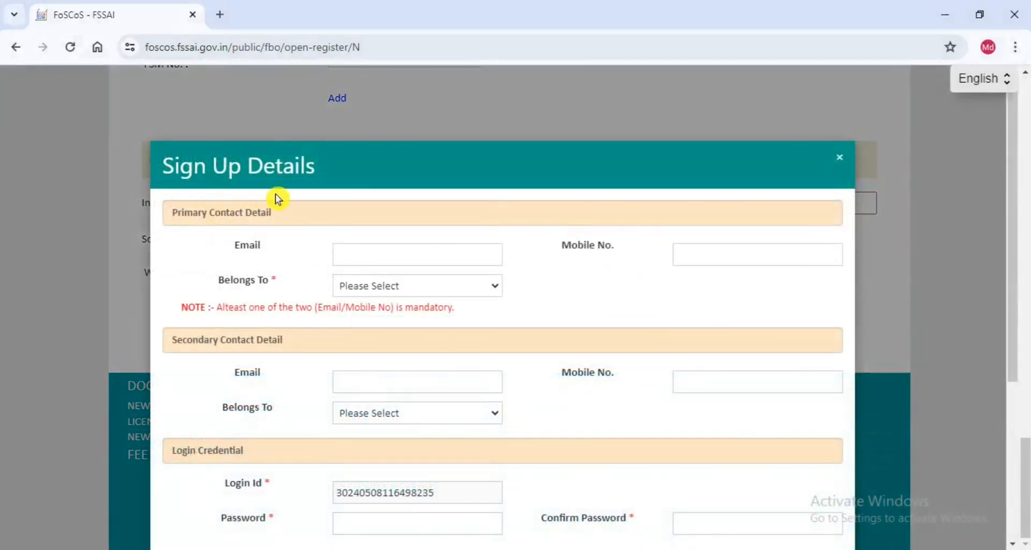
Fill in the primary contact's email and mobile number with relation Self, enter and confirm the account password, complete the captcha and submit the sign-up
{"action": "scroll", "coordinate": [520, 290], "scroll_direction": "down", "scroll_amount": 1}
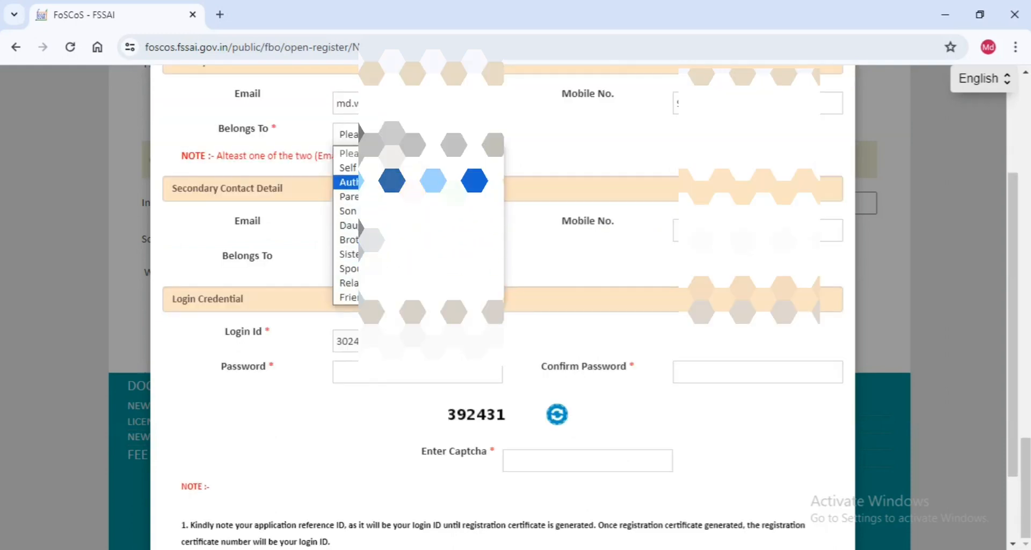
{"action": "left_click", "coordinate": [381, 169]}
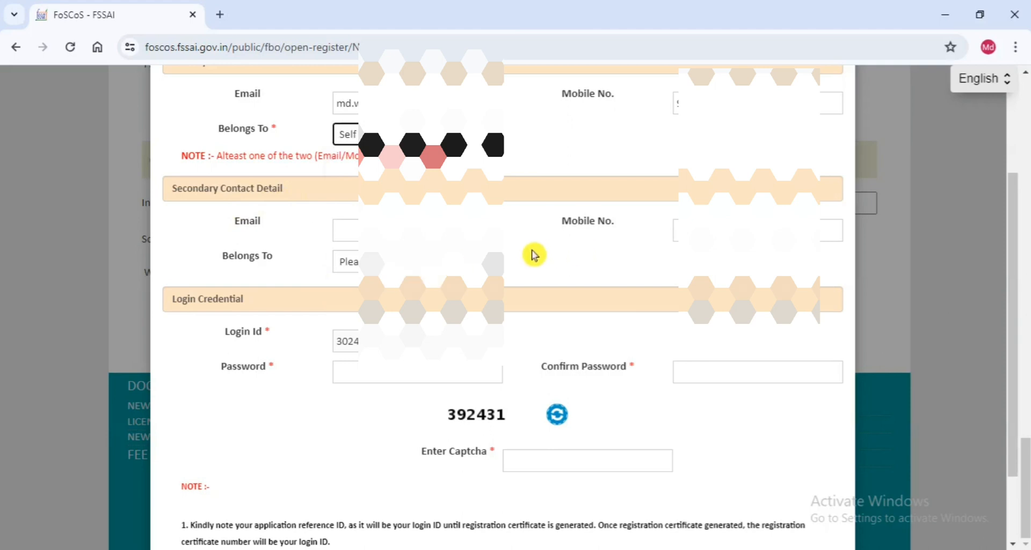
{"action": "left_click", "coordinate": [387, 377]}
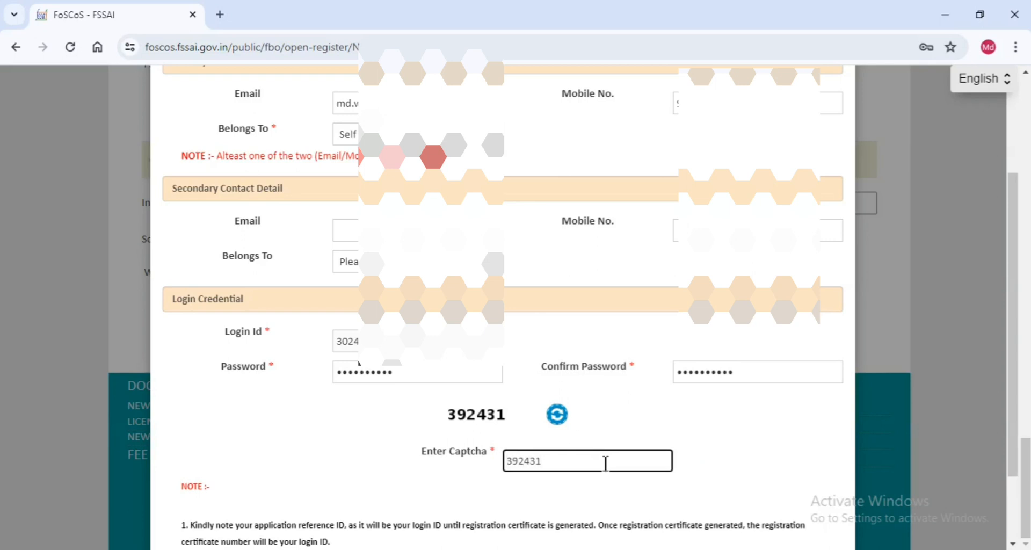
{"action": "scroll", "coordinate": [605, 460], "scroll_direction": "down", "scroll_amount": 2}
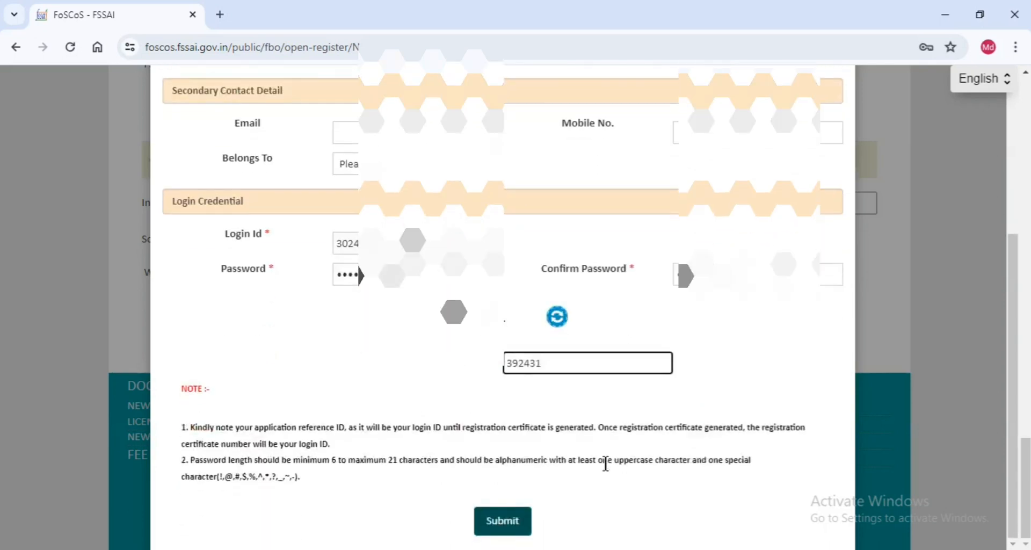
{"action": "left_click", "coordinate": [501, 521]}
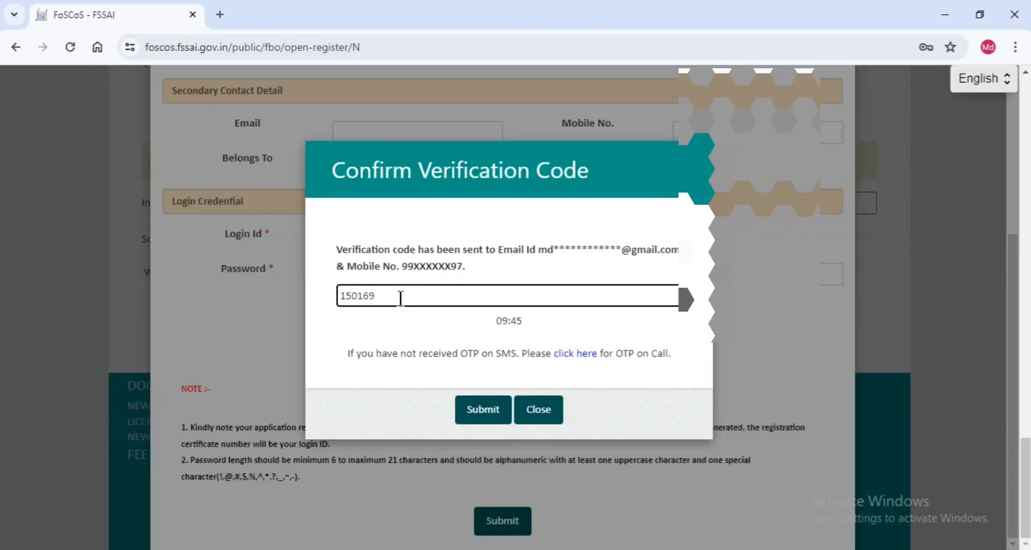
Submit the received verification code, continue to the document upload page and decline saving the password in the browser
{"action": "left_click", "coordinate": [460, 409]}
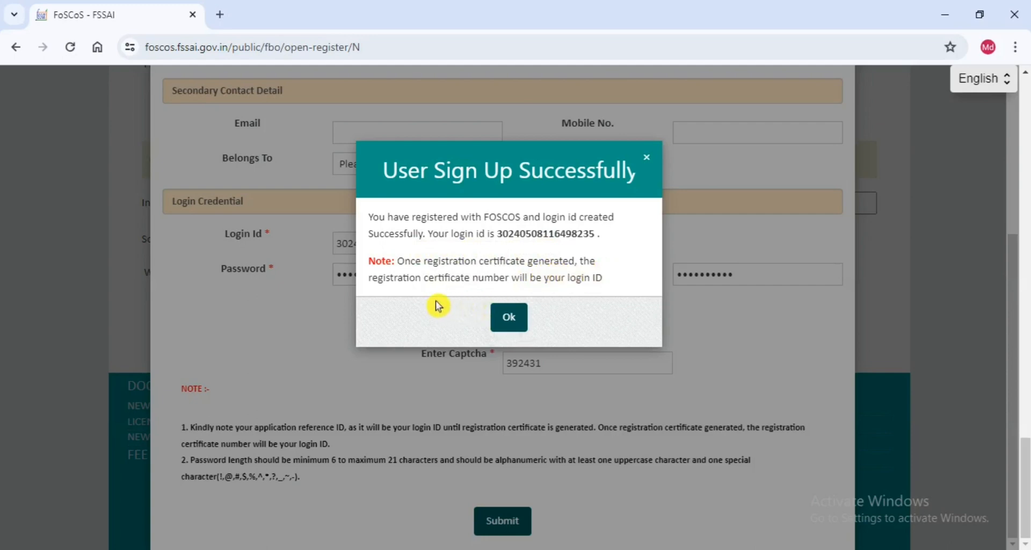
{"action": "left_click", "coordinate": [516, 319]}
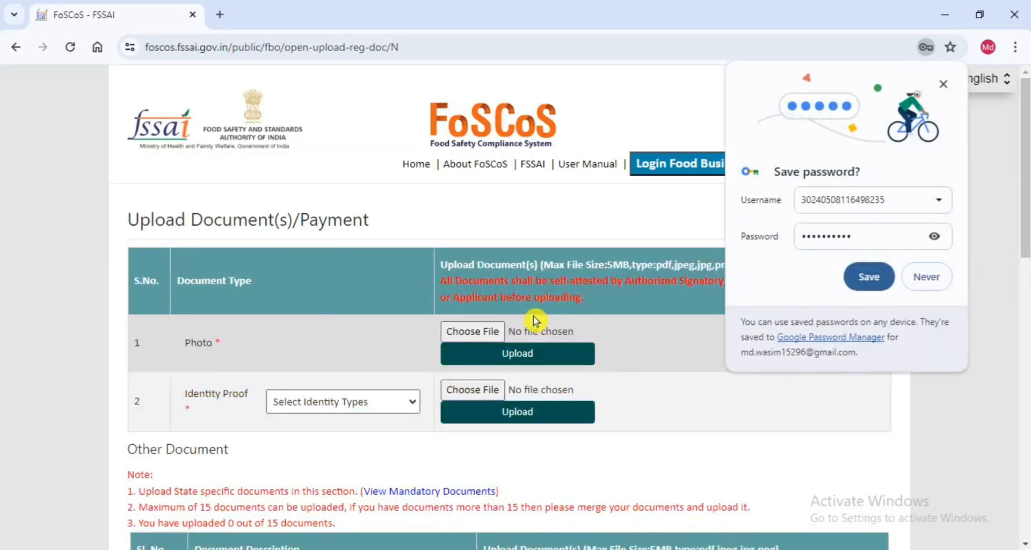
{"action": "left_click", "coordinate": [945, 280]}
Upload the applicant's photo and a PNG file as identity proof of type Voter ID
{"action": "scroll", "coordinate": [760, 312], "scroll_direction": "down", "scroll_amount": 1}
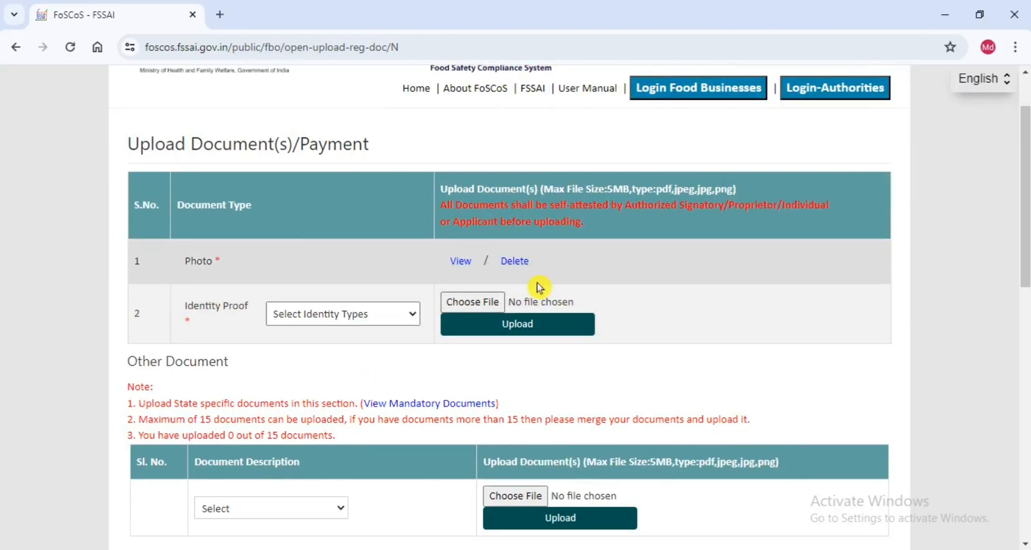
{"action": "left_click", "coordinate": [384, 321]}
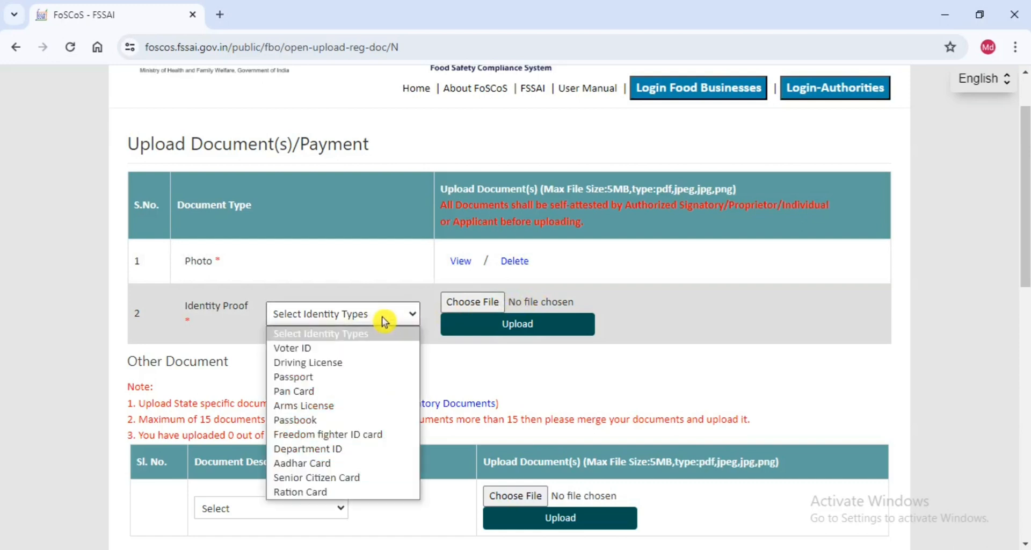
{"action": "left_click", "coordinate": [373, 353]}
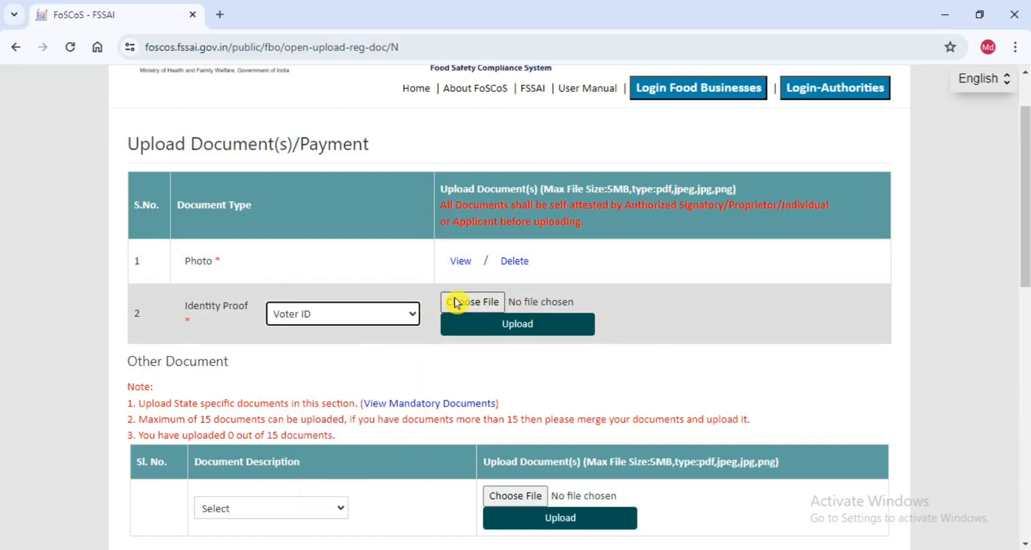
{"action": "left_click", "coordinate": [411, 316]}
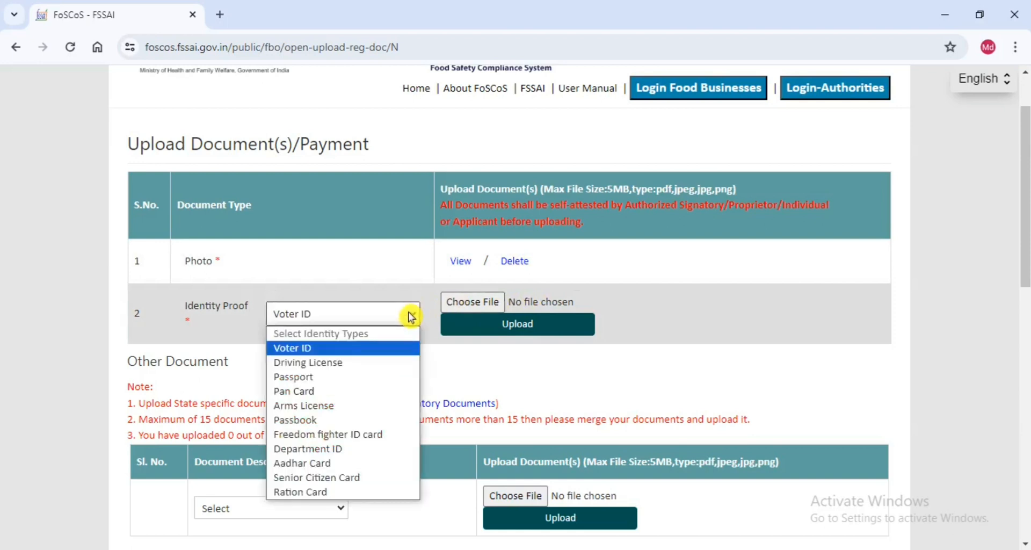
{"action": "left_click", "coordinate": [382, 353]}
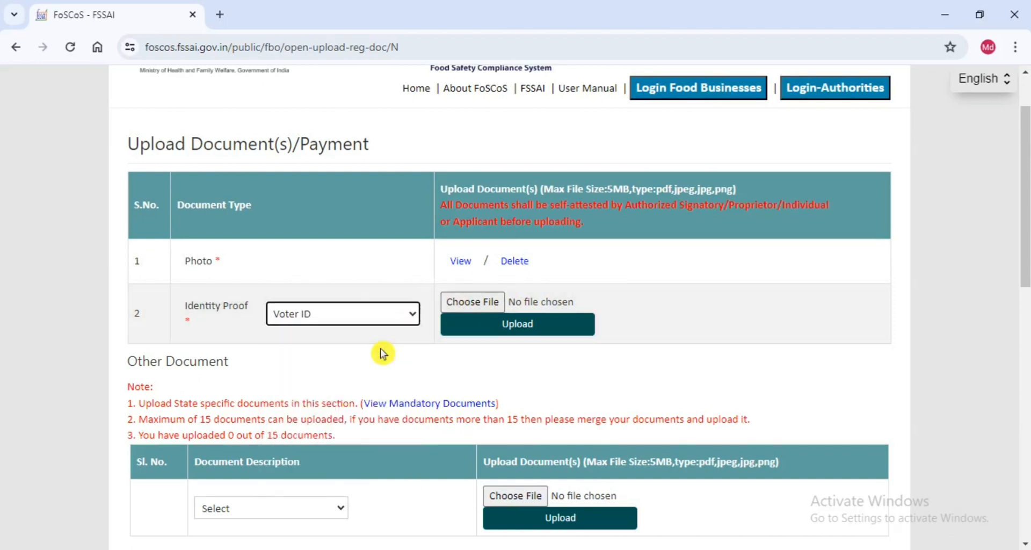
{"action": "left_click", "coordinate": [469, 305]}
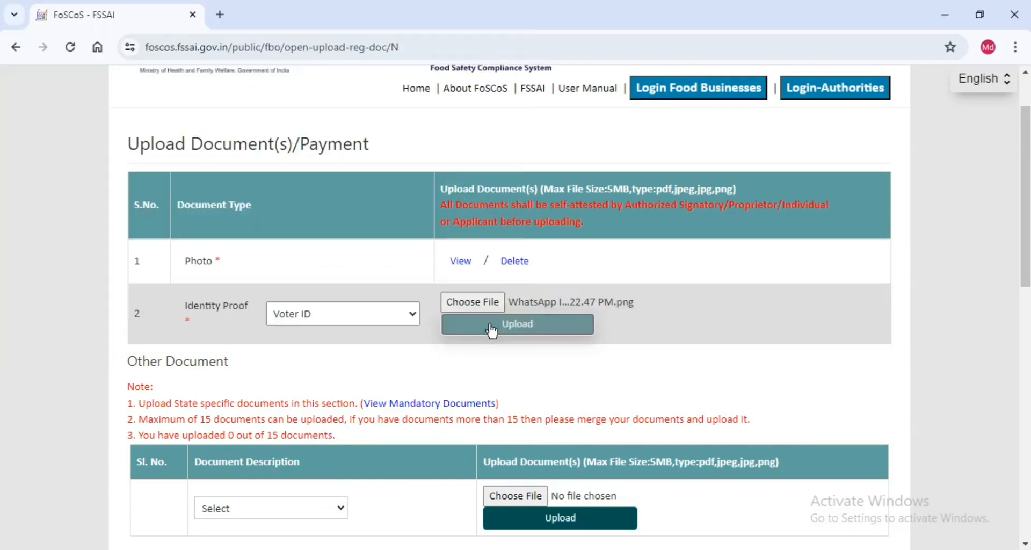
{"action": "left_click", "coordinate": [488, 327]}
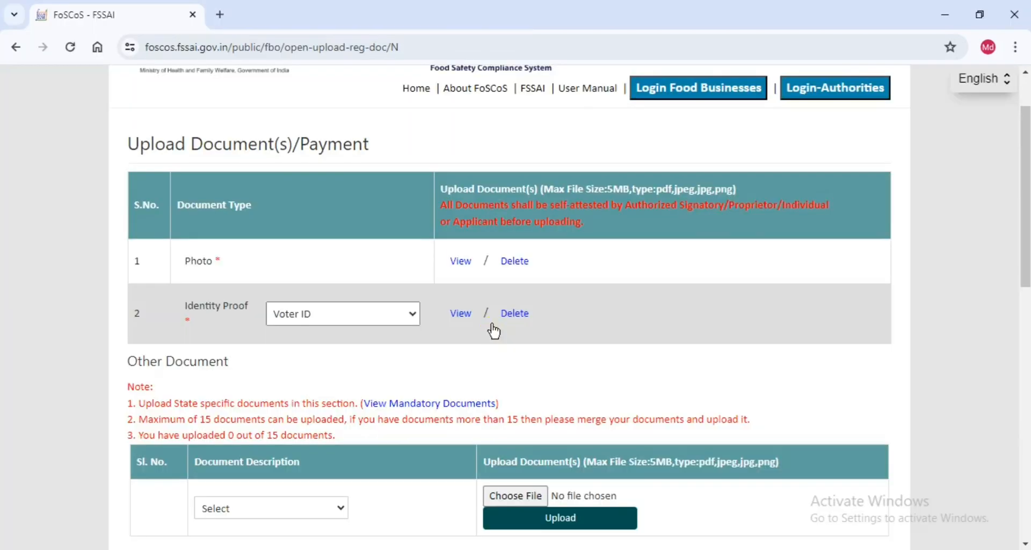
Check which document types can be uploaded in the Other Document section
{"action": "scroll", "coordinate": [490, 321], "scroll_direction": "down", "scroll_amount": 4}
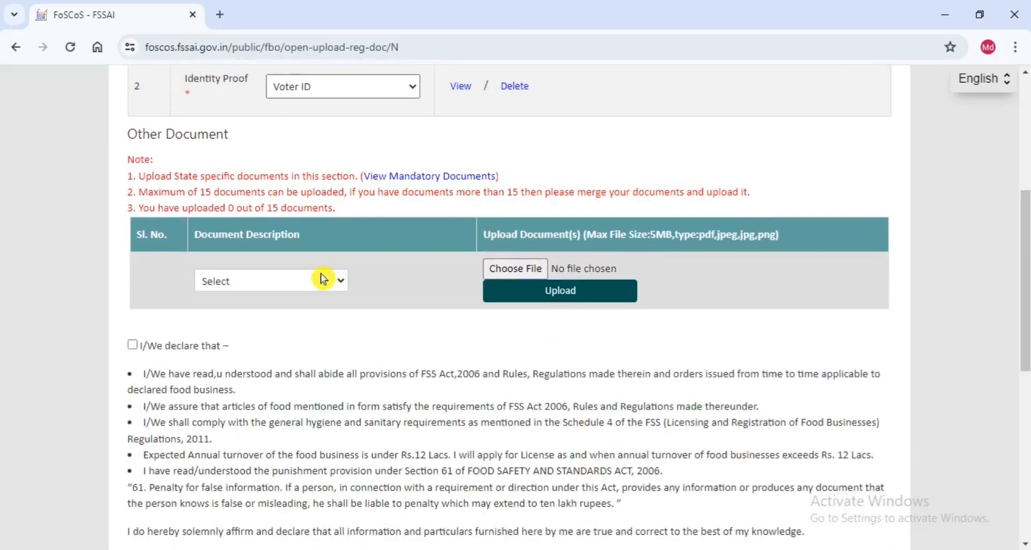
{"action": "left_click", "coordinate": [324, 282]}
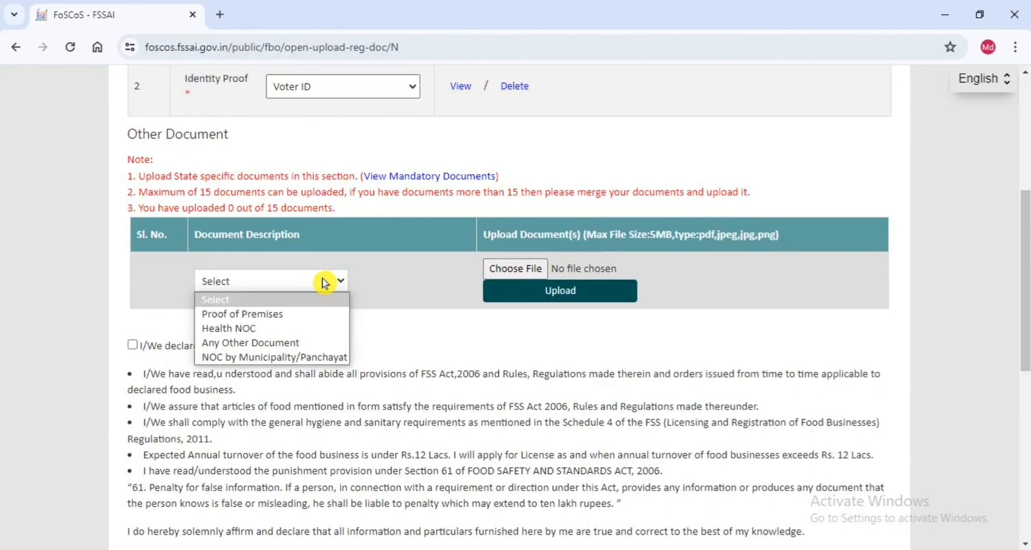
{"action": "left_click", "coordinate": [359, 262]}
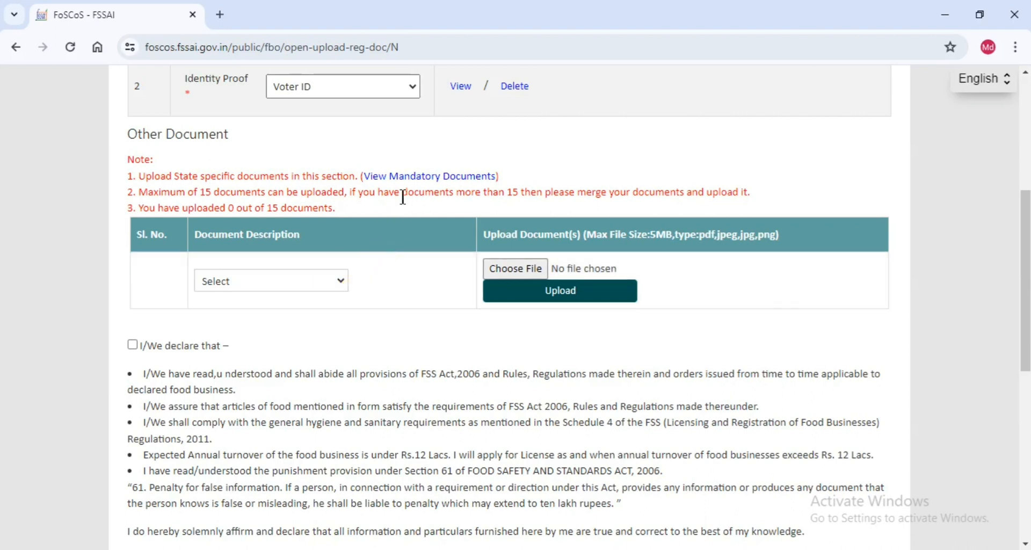
Open the list of mandatory documents for the state and close the duplicate copy of that page
{"action": "left_click", "coordinate": [406, 177]}
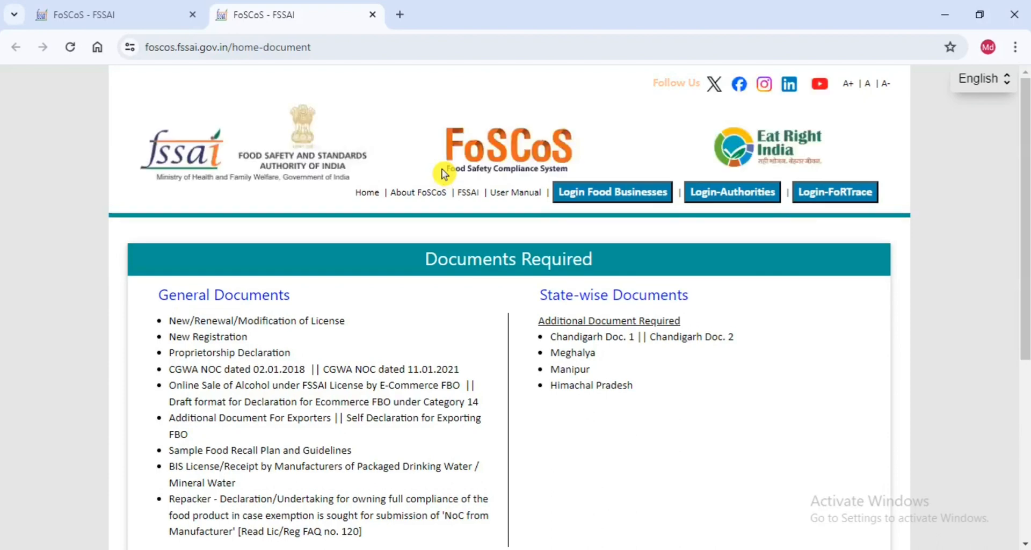
{"action": "key", "text": "ctrl+shift+Tab"}
{"action": "left_click", "coordinate": [414, 176]}
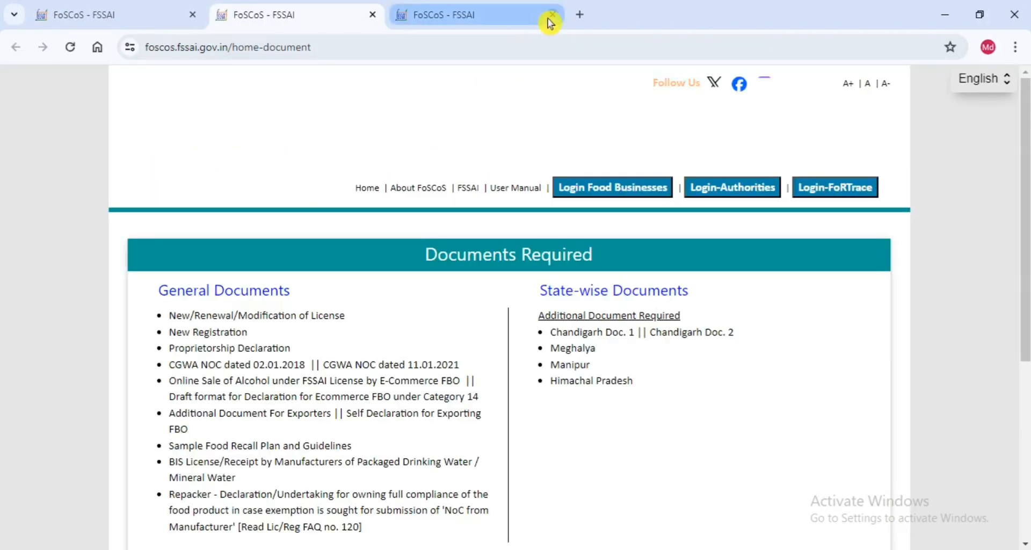
{"action": "left_click", "coordinate": [552, 16]}
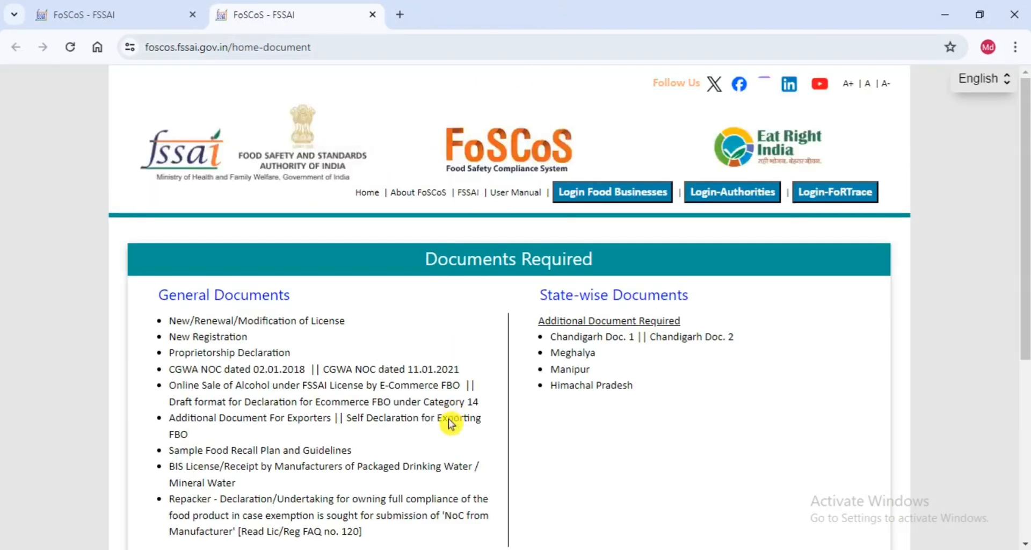
Look through the general and state-wise required documents and return to the document upload page
{"action": "scroll", "coordinate": [451, 417], "scroll_direction": "down", "scroll_amount": 3}
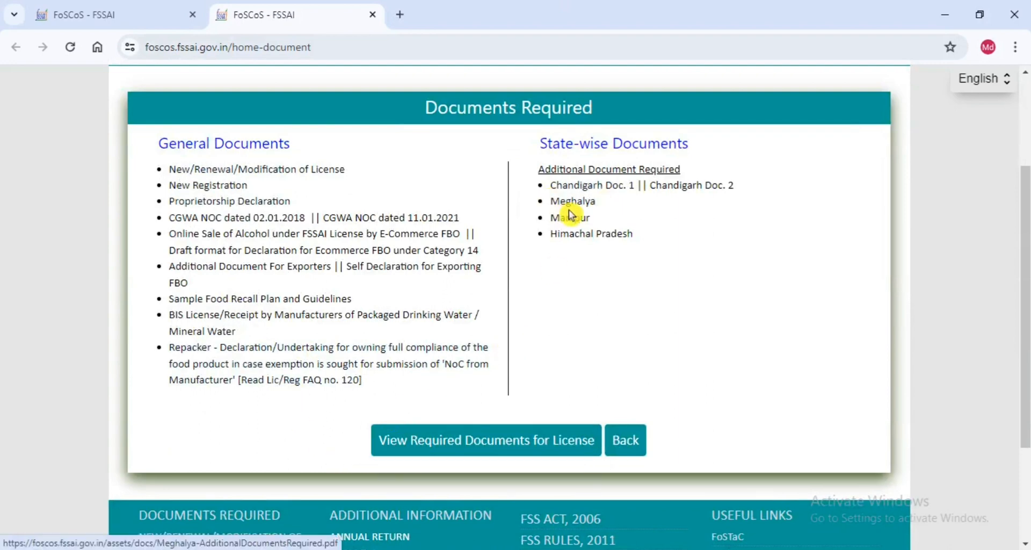
{"action": "left_click", "coordinate": [100, 21]}
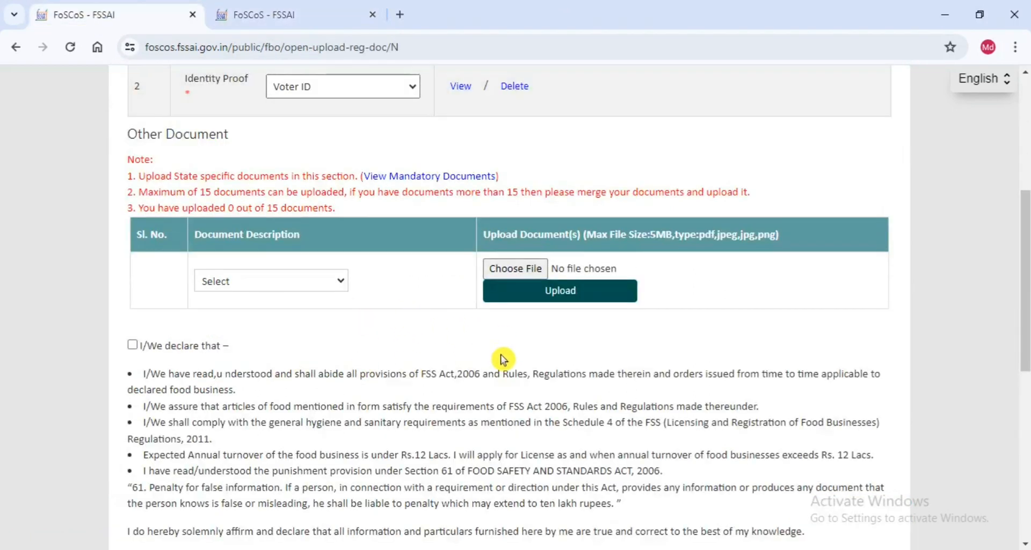
Review the declaration terms below the Other Document section and accept the I/We declare statement
{"action": "scroll", "coordinate": [499, 382], "scroll_direction": "down", "scroll_amount": 4}
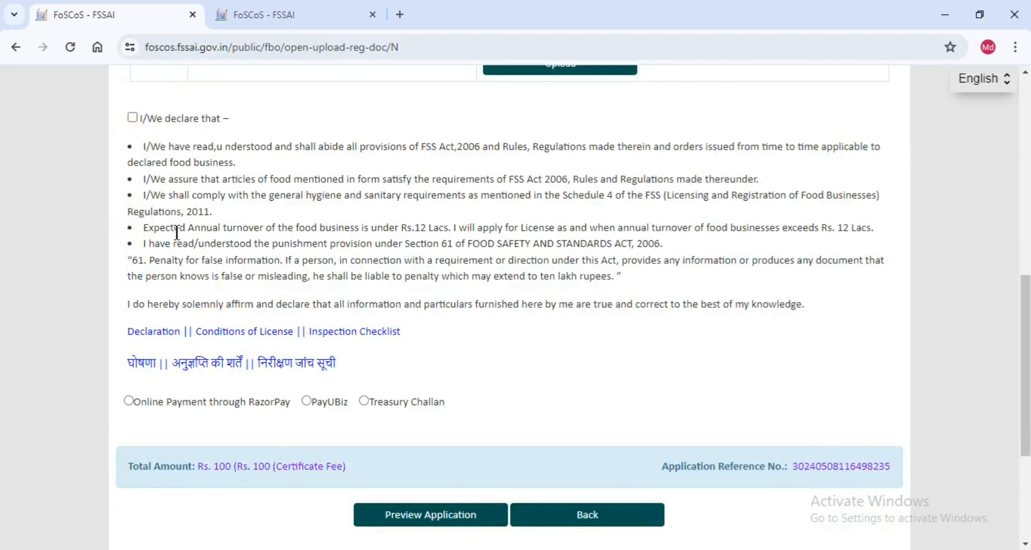
{"action": "scroll", "coordinate": [176, 236], "scroll_direction": "up", "scroll_amount": 3}
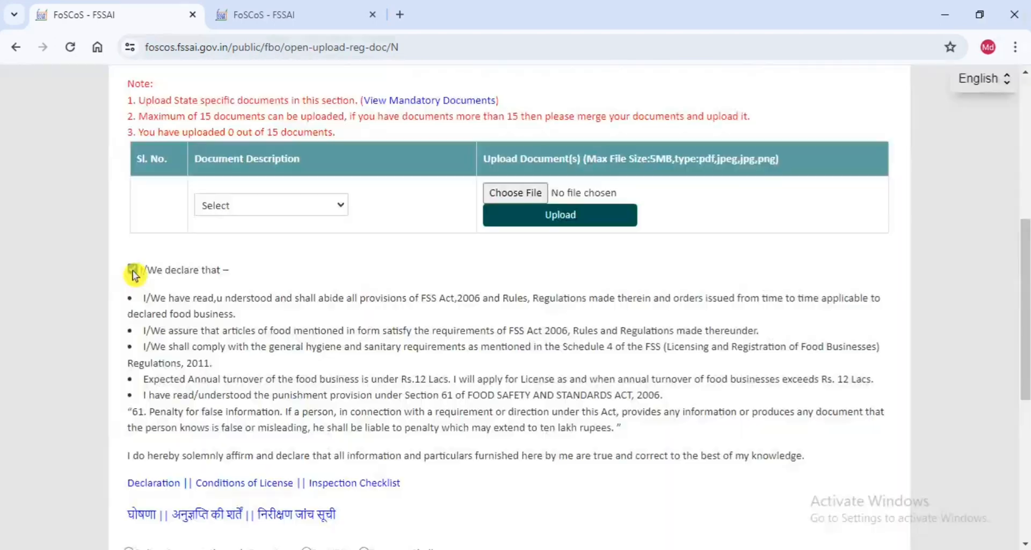
{"action": "left_click", "coordinate": [132, 269]}
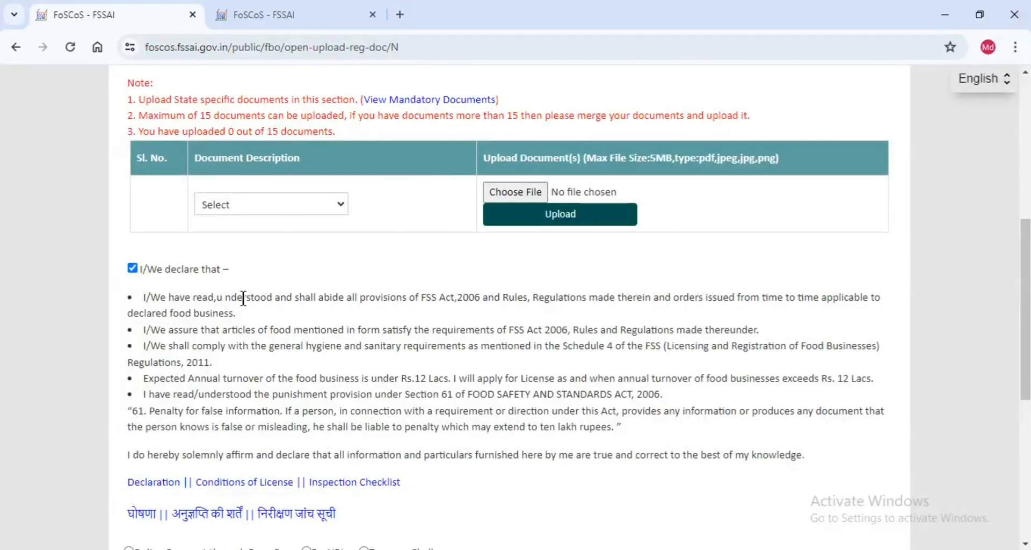
Choose Online Payment through RazorPay for the certificate fee and start the payment, leaving the GST number blank
{"action": "scroll", "coordinate": [234, 403], "scroll_direction": "down", "scroll_amount": 4}
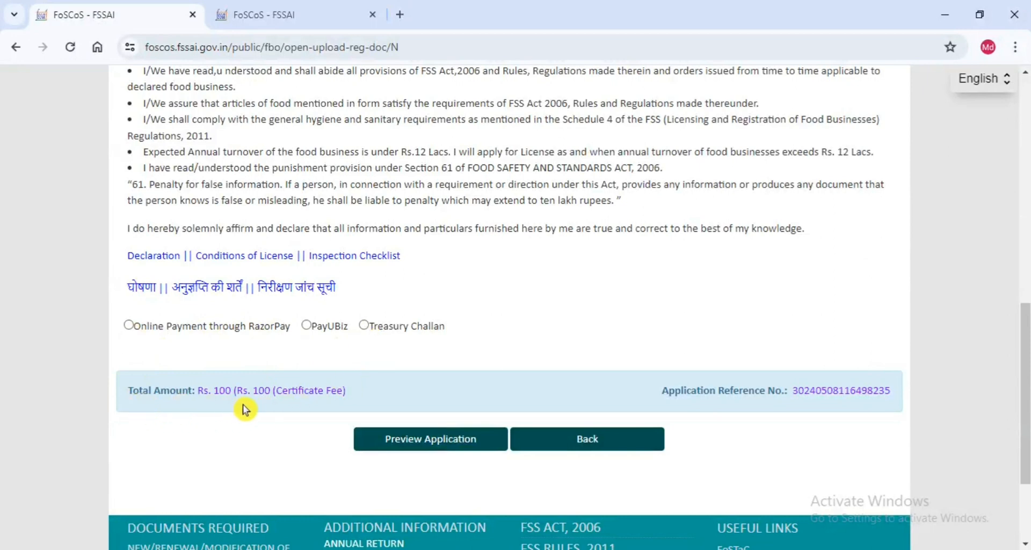
{"action": "left_click", "coordinate": [131, 326]}
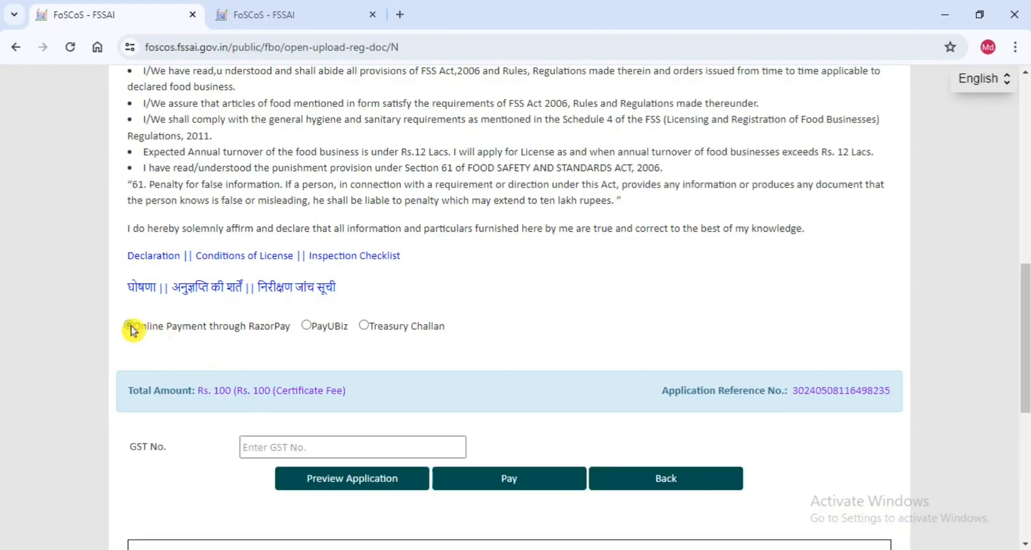
{"action": "scroll", "coordinate": [337, 378], "scroll_direction": "down", "scroll_amount": 3}
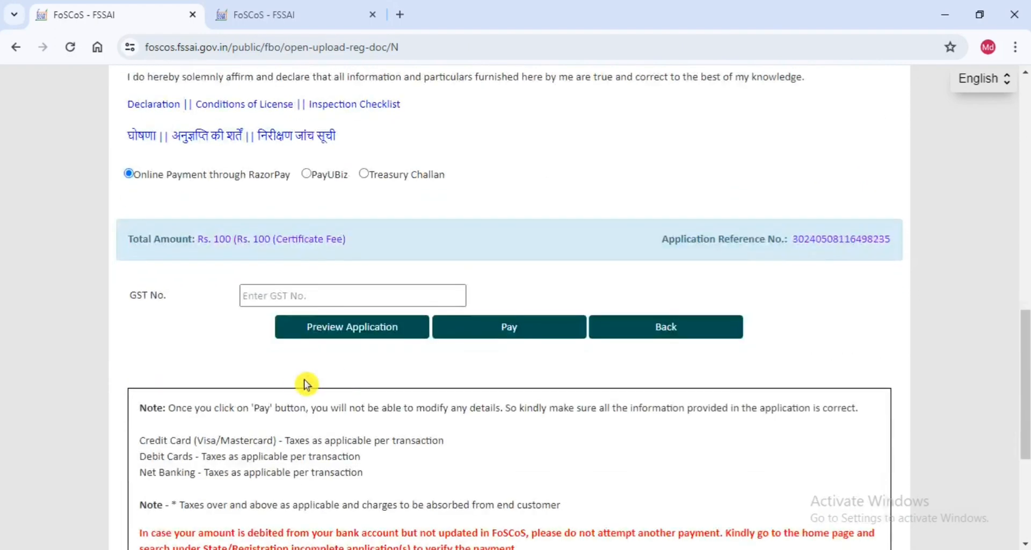
{"action": "left_click", "coordinate": [510, 329]}
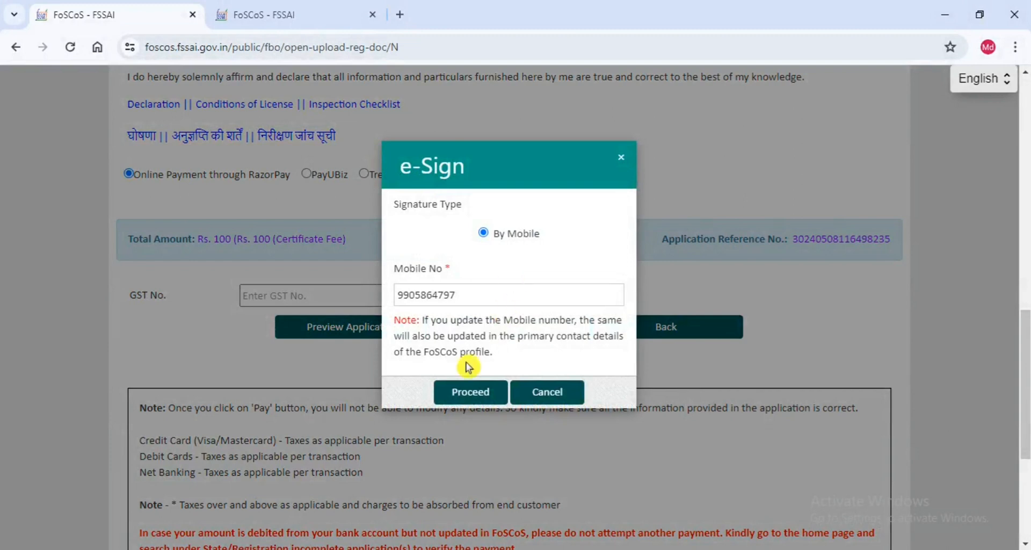
E-sign the application by mobile with the received OTP and proceed to the payment page
{"action": "left_click", "coordinate": [470, 391]}
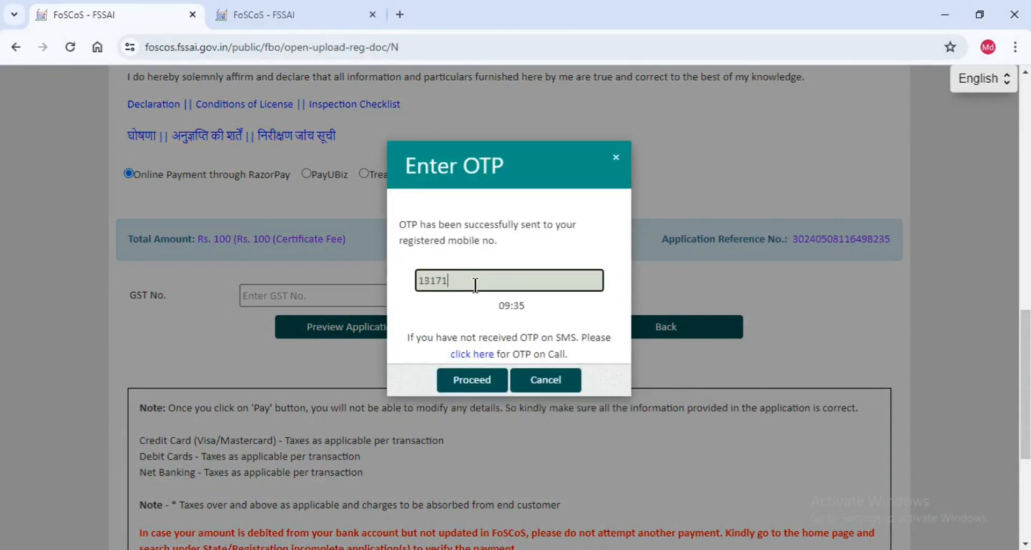
{"action": "type", "text": "4"}
{"action": "left_click", "coordinate": [472, 379]}
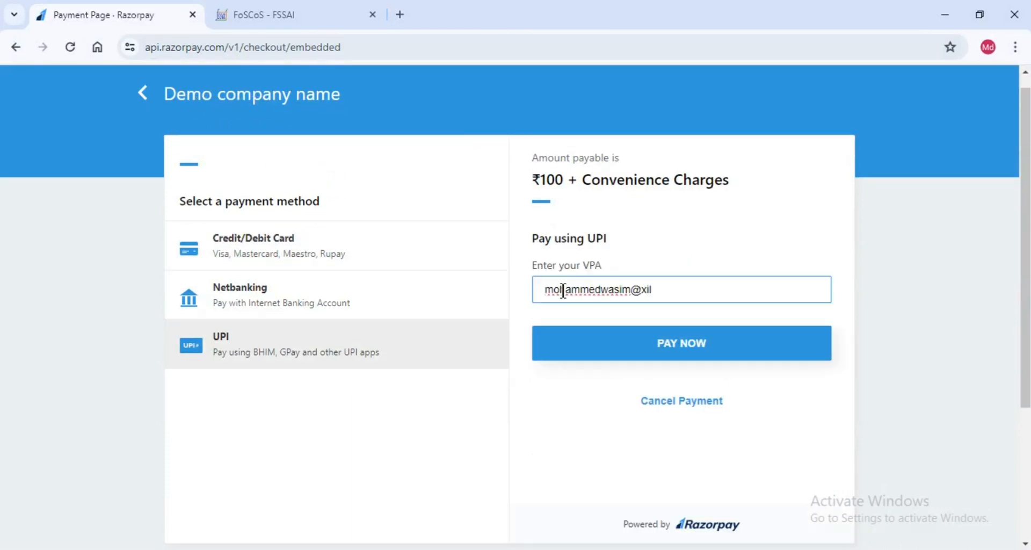
Correct the ending of the VPA entered for paying the fee by UPI
{"action": "key", "text": "BackSpace"}
{"action": "key", "text": "BackSpace"}
{"action": "type", "text": "li"}
Switch the payment method to Credit/Debit Card and try to pay with the card details left empty
{"action": "left_click", "coordinate": [316, 236]}
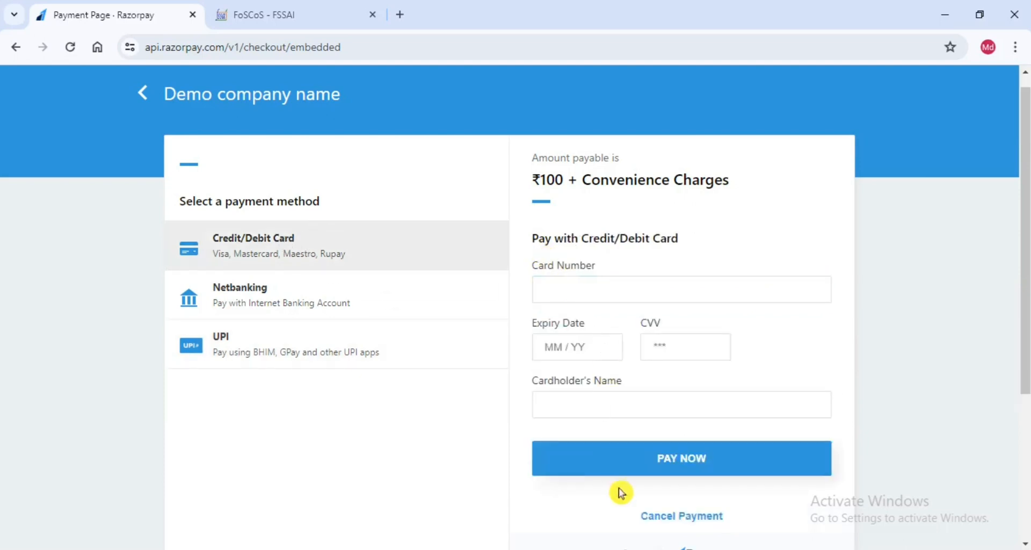
{"action": "left_click", "coordinate": [685, 470]}
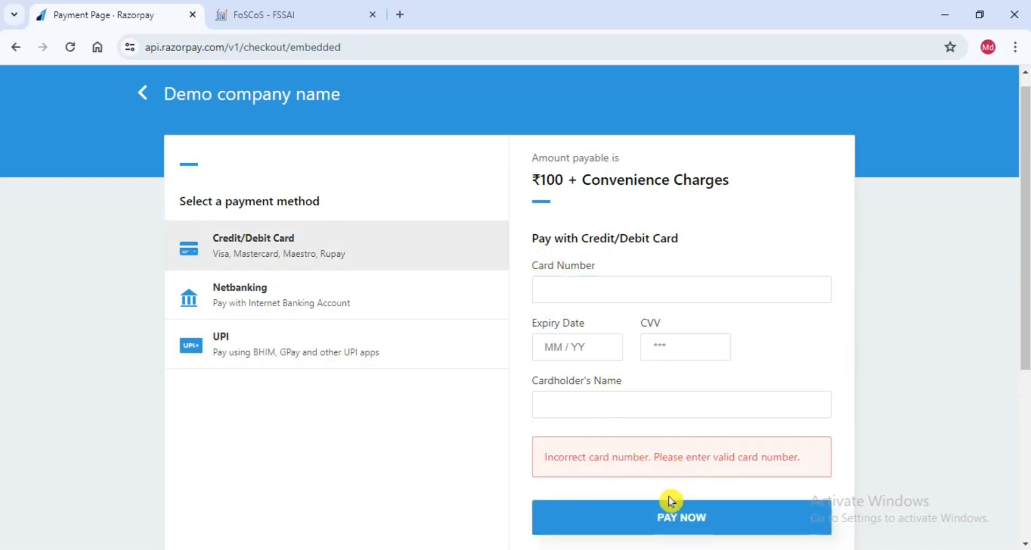